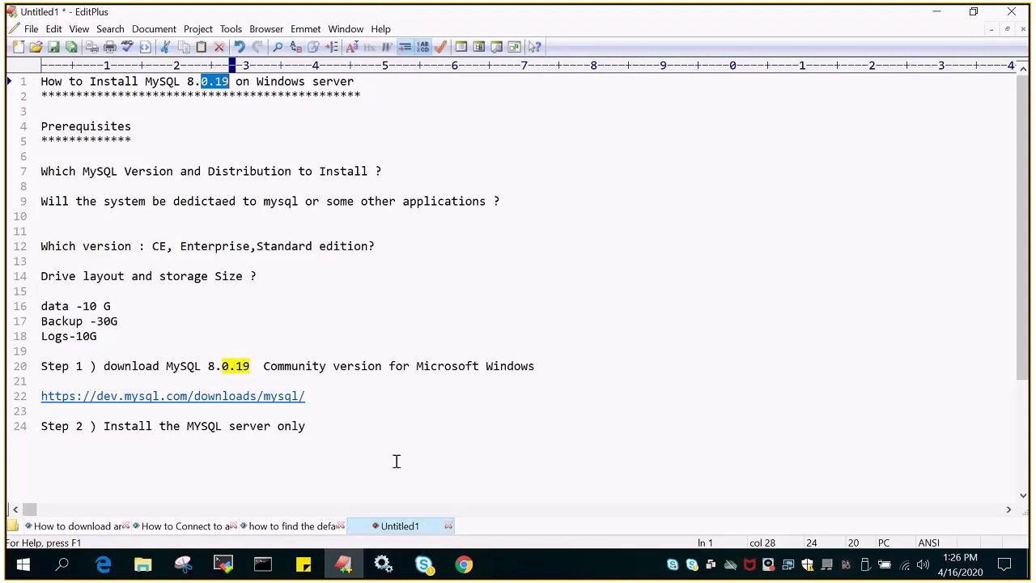
- Bring up the Google search results for 'download mysql 8' in Chrome
click(464, 567)
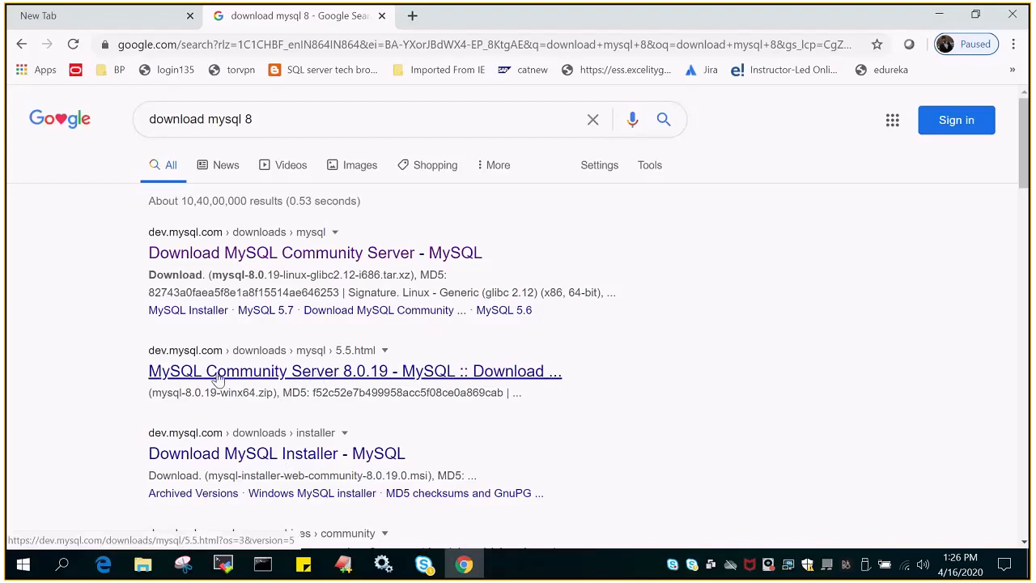
- Open the MySQL Community Server 8.0.19 result and go to the MySQL Installer MSI download page
click(245, 372)
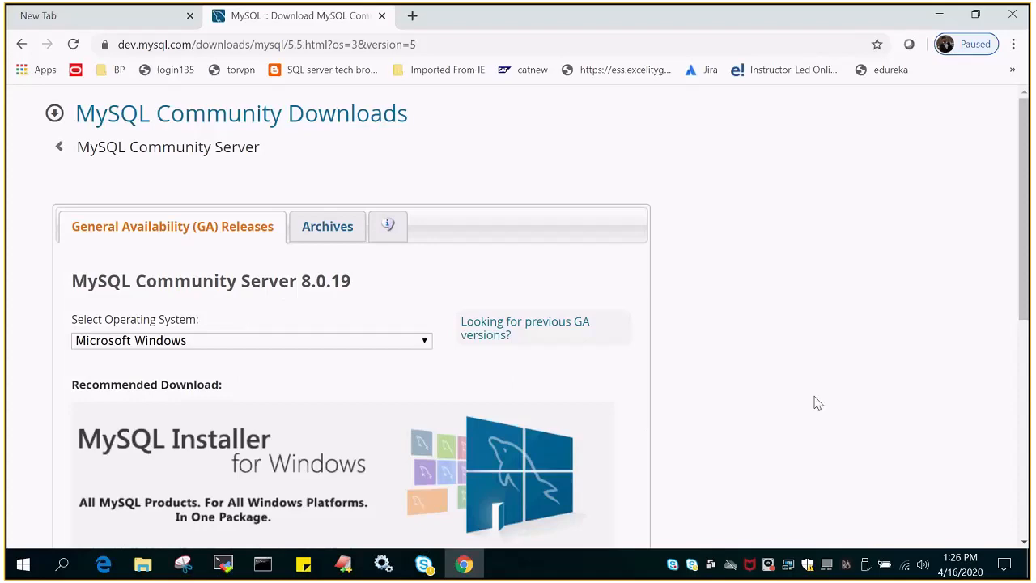
scroll(815, 401, down, 2)
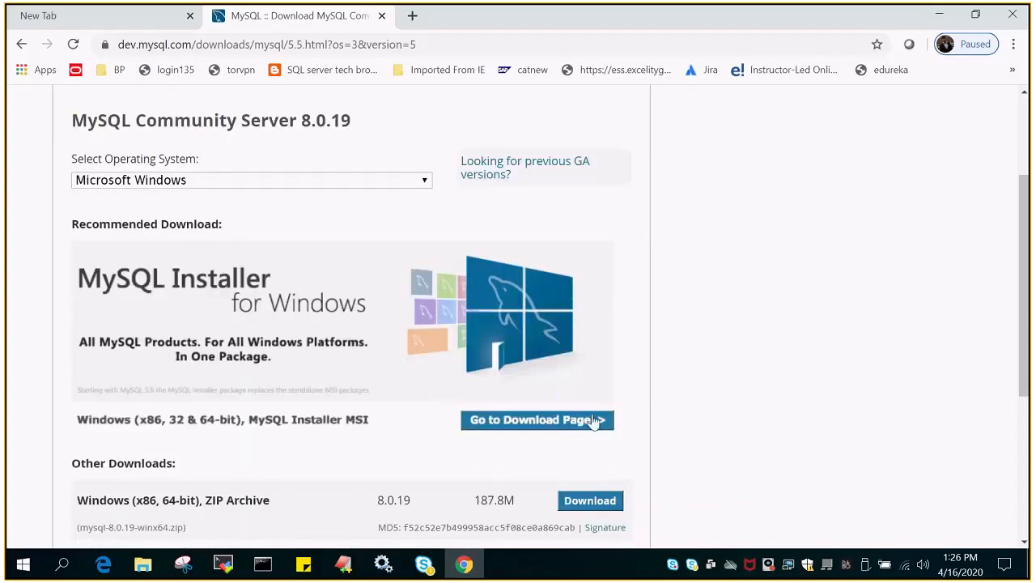
scroll(795, 453, down, 1)
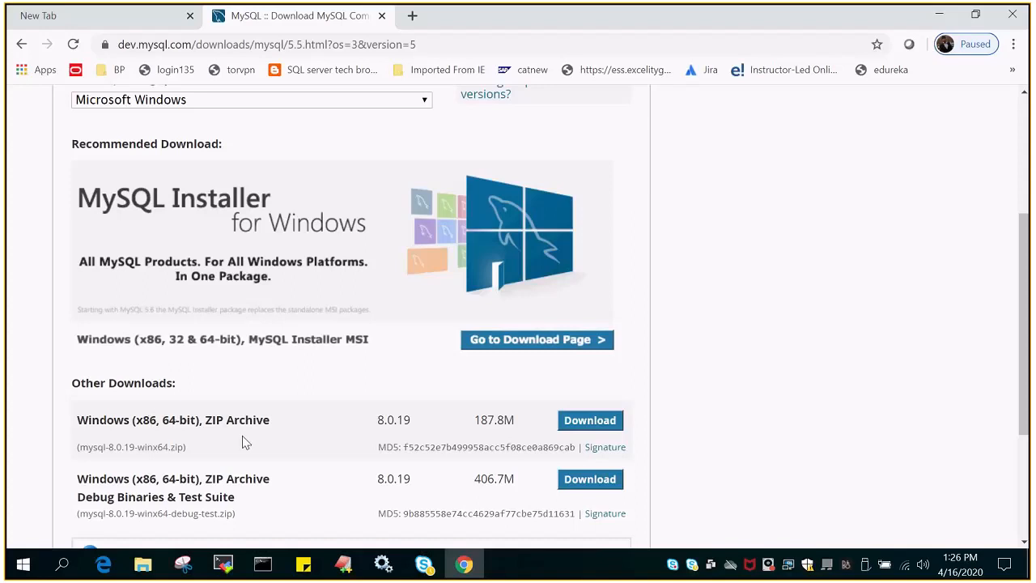
click(492, 341)
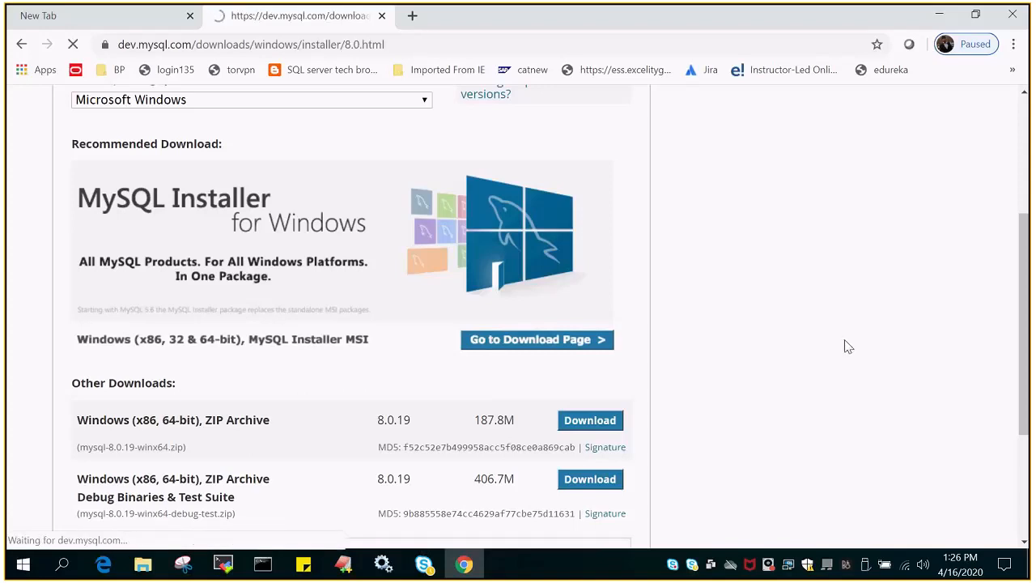
scroll(770, 375, down, 1)
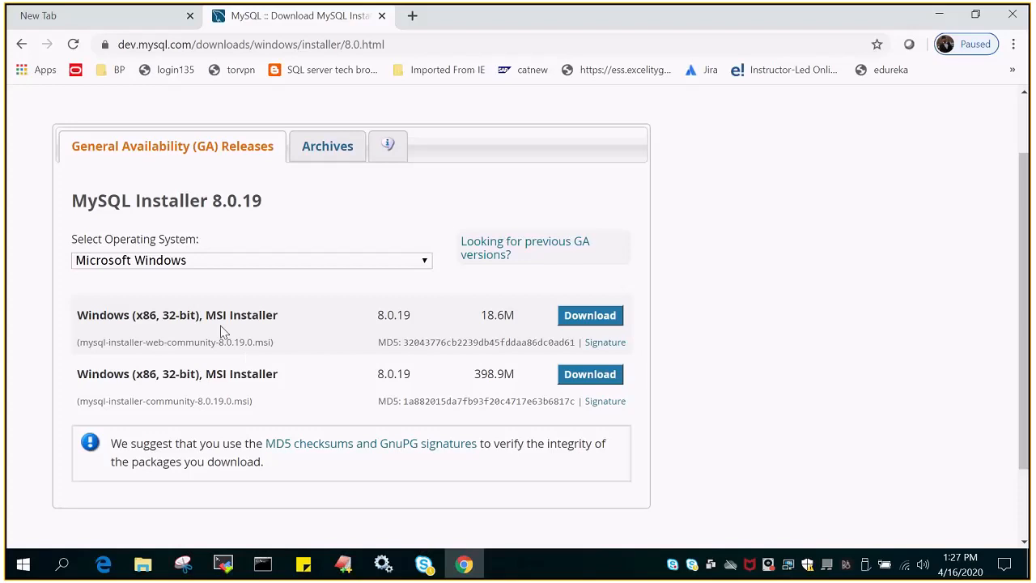
drag(208, 315, 274, 316)
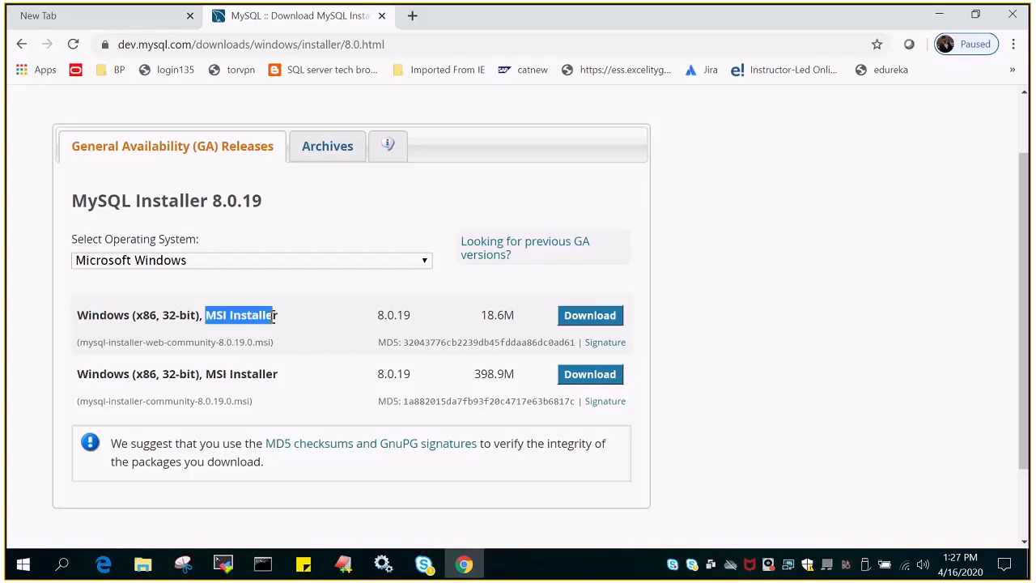
click(305, 331)
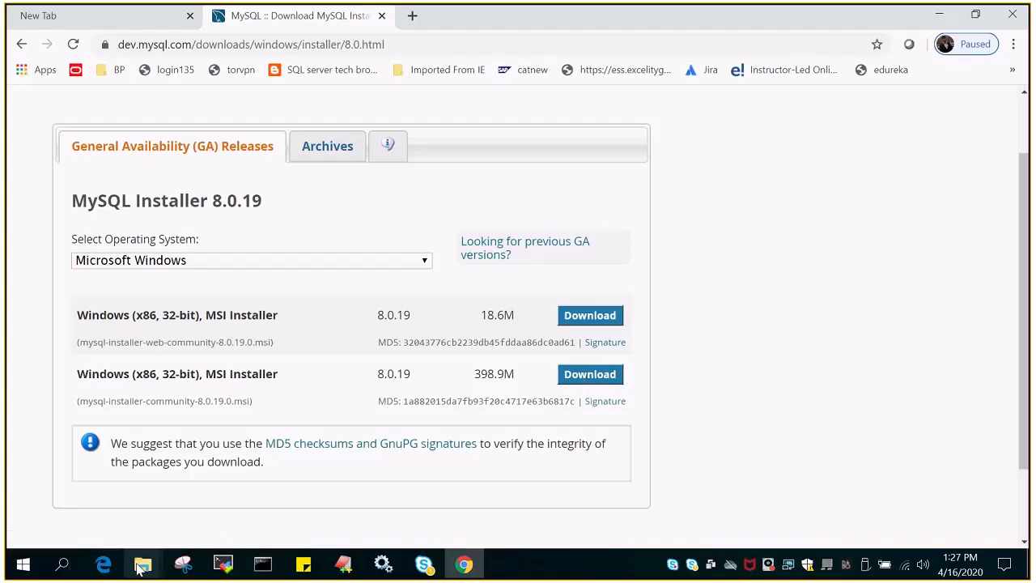
- Launch mysql-installer-community-8.0.19.0.msi from the Software folder and minimize File Explorer
mouse_move(140, 569)
click(310, 518)
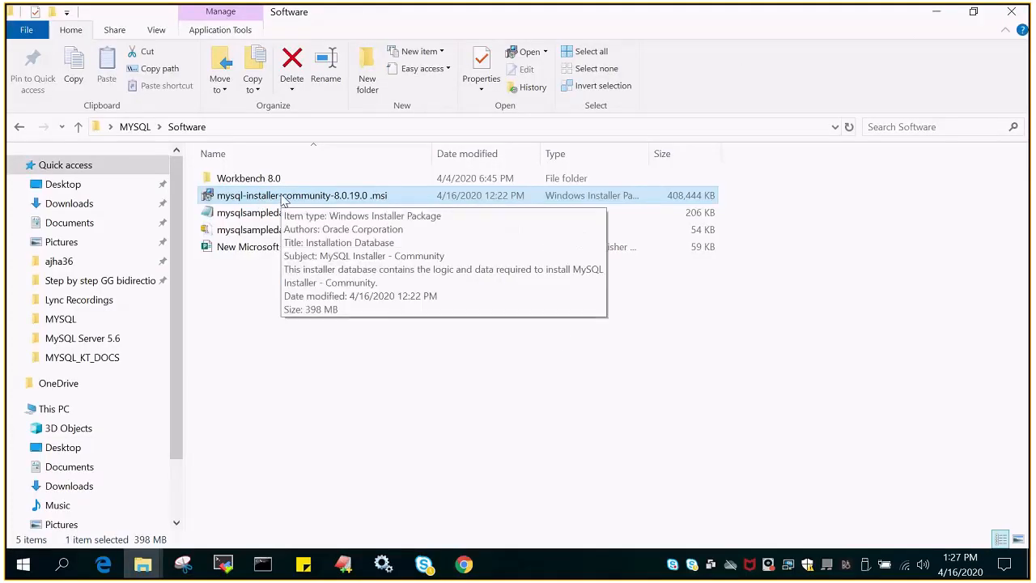
double_click(302, 199)
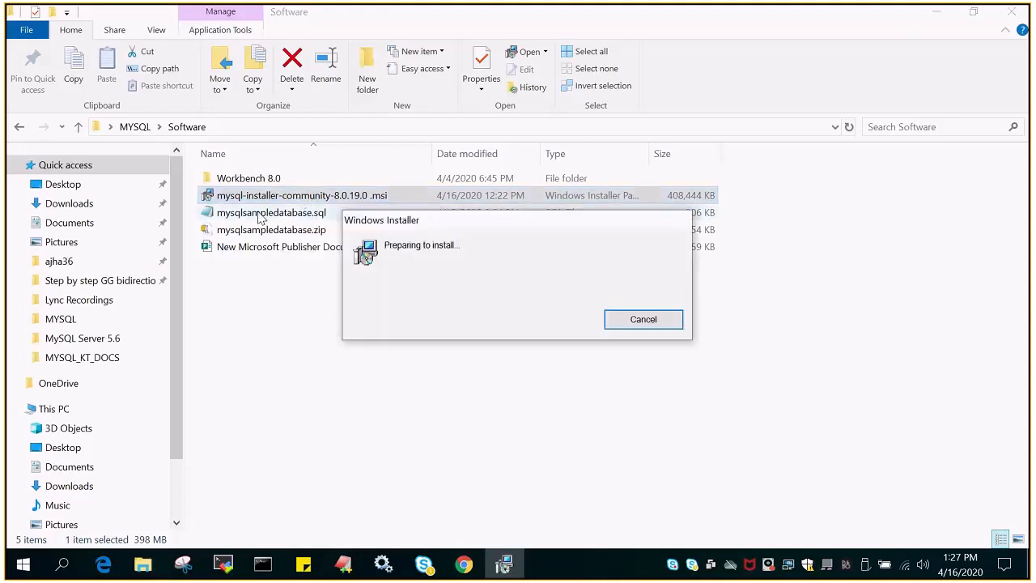
click(940, 14)
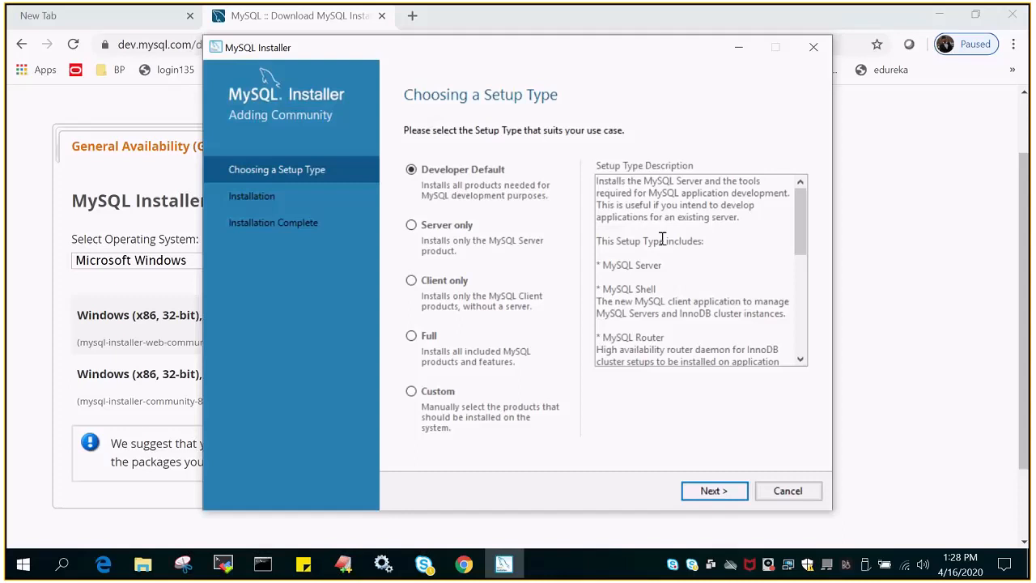
- Highlight the Server, Workbench, Connectors and Examples entries in the setup type descriptions
drag(603, 267, 662, 267)
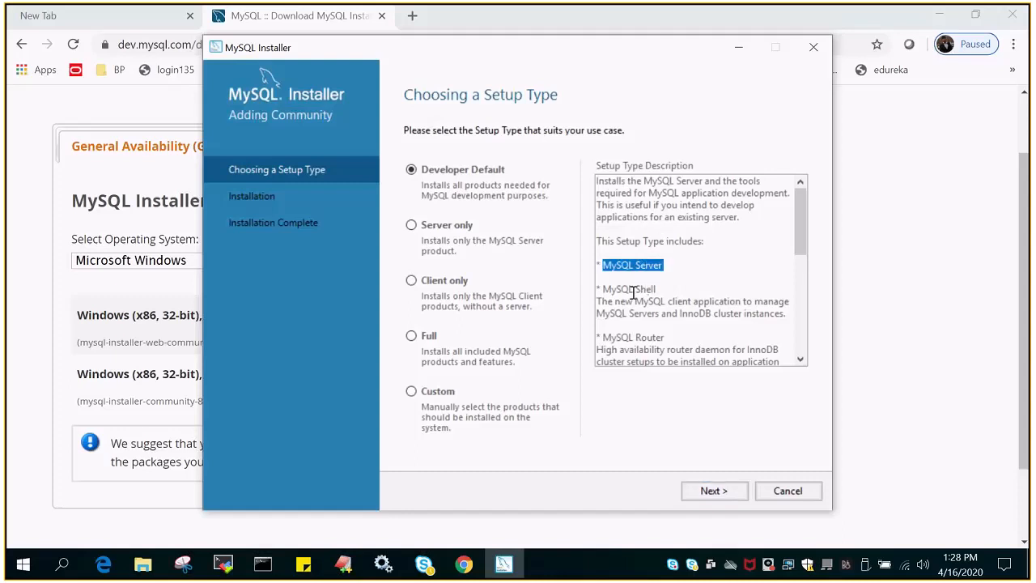
drag(601, 290, 656, 290)
scroll(801, 259, down, 1)
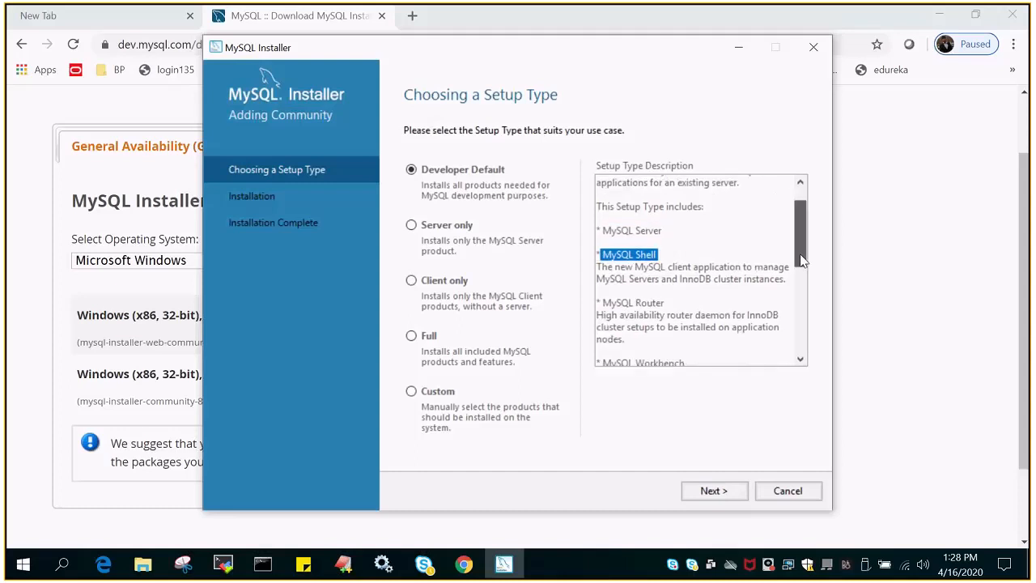
scroll(801, 259, down, 1)
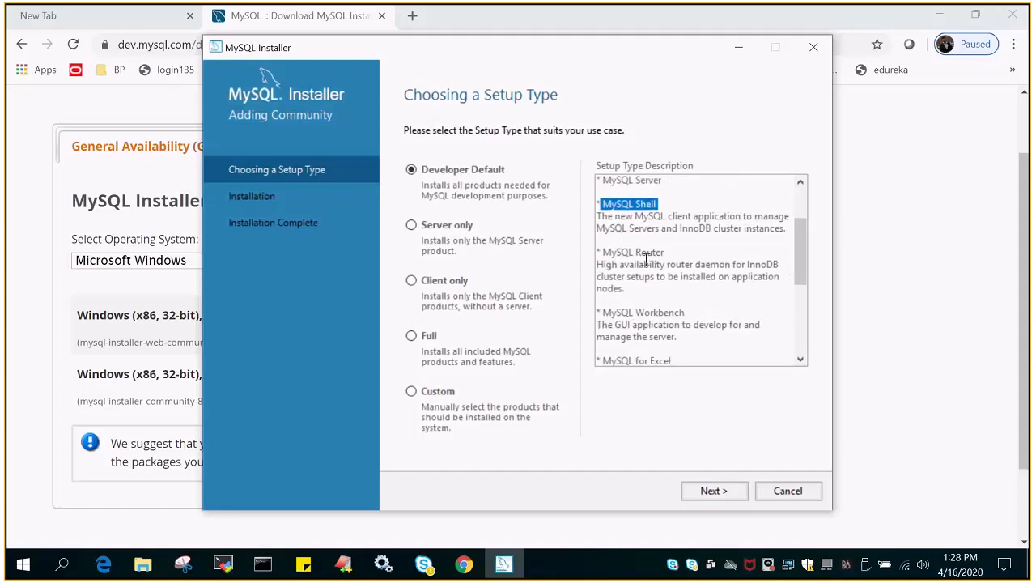
drag(603, 312, 696, 315)
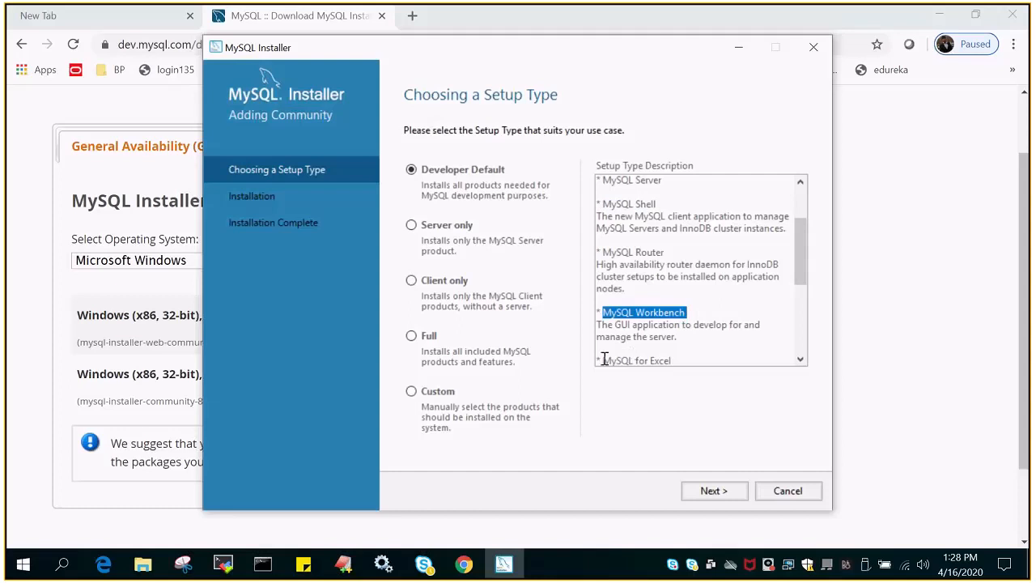
drag(604, 360, 676, 362)
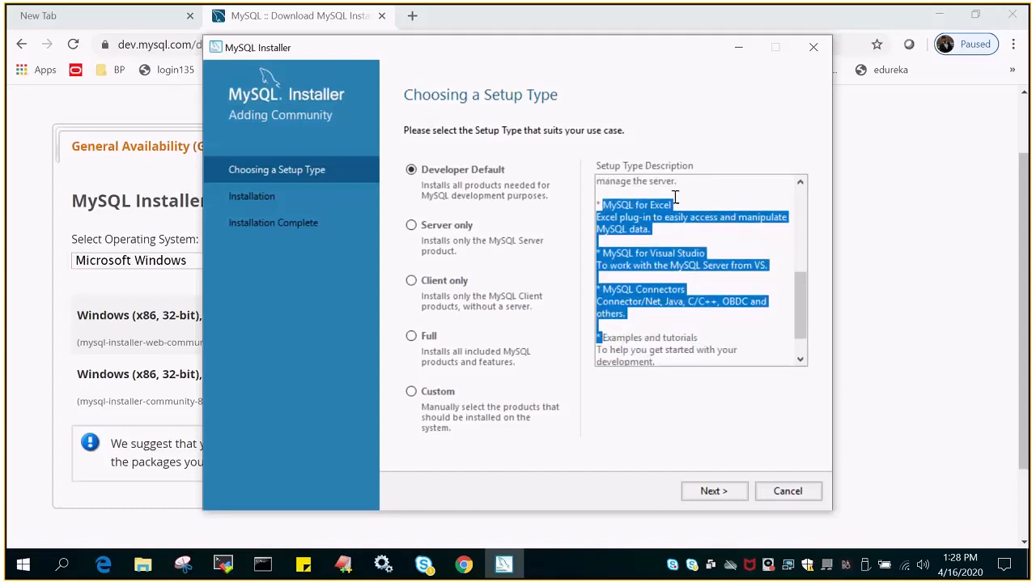
click(678, 216)
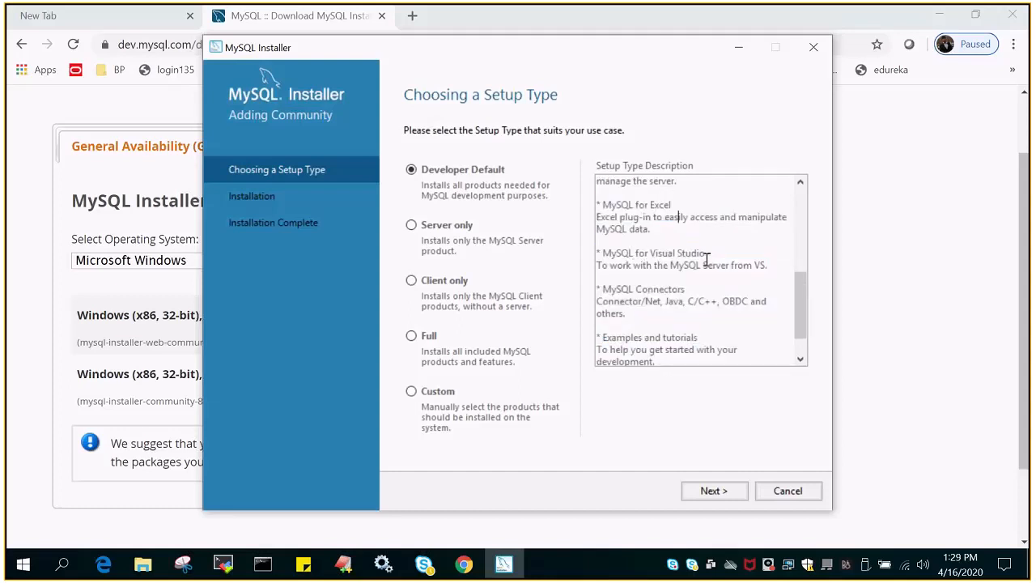
drag(601, 292, 684, 290)
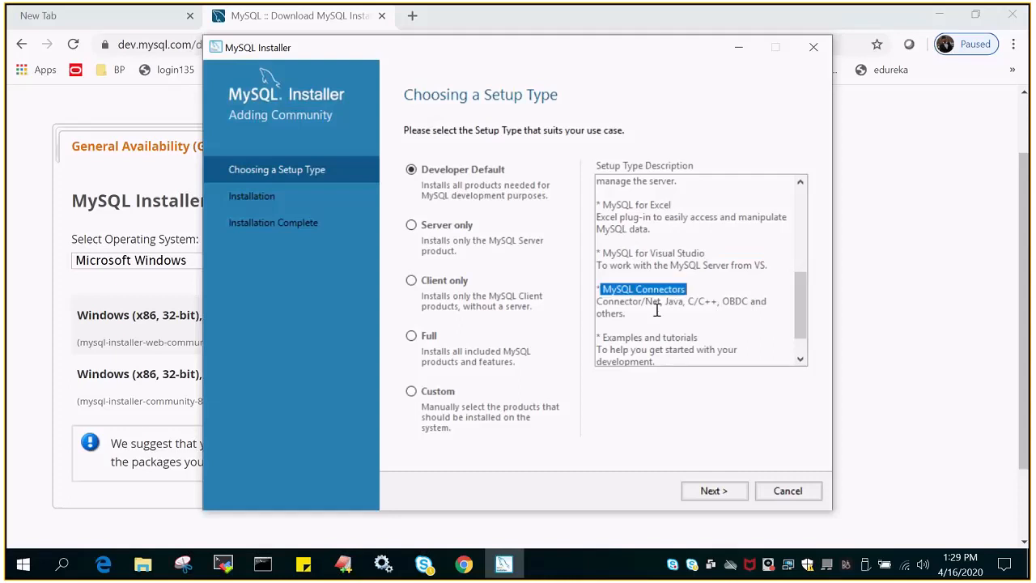
drag(602, 336, 702, 337)
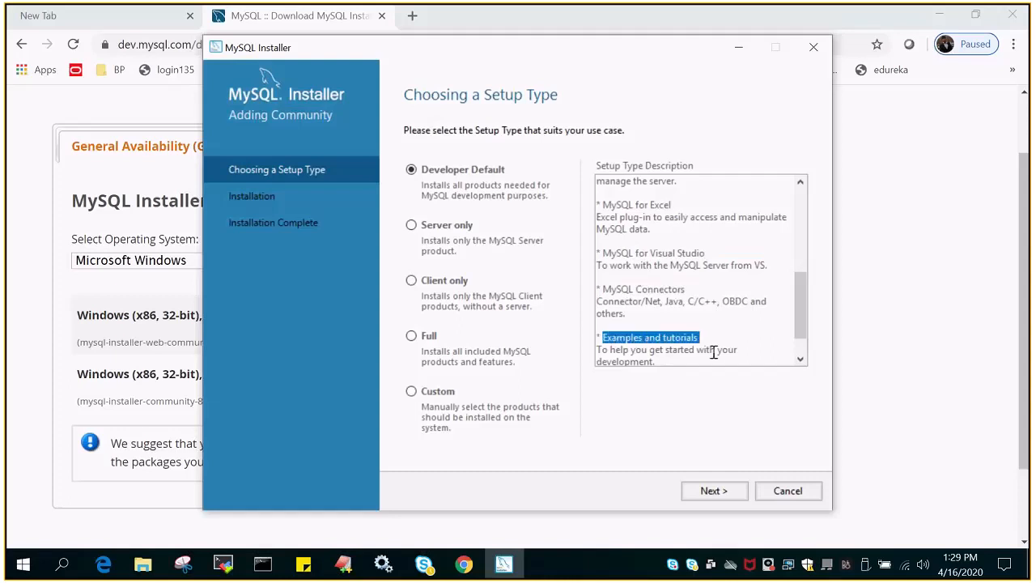
- Preview Client only and Full, then choose Server only and continue to Path Conflicts
click(420, 227)
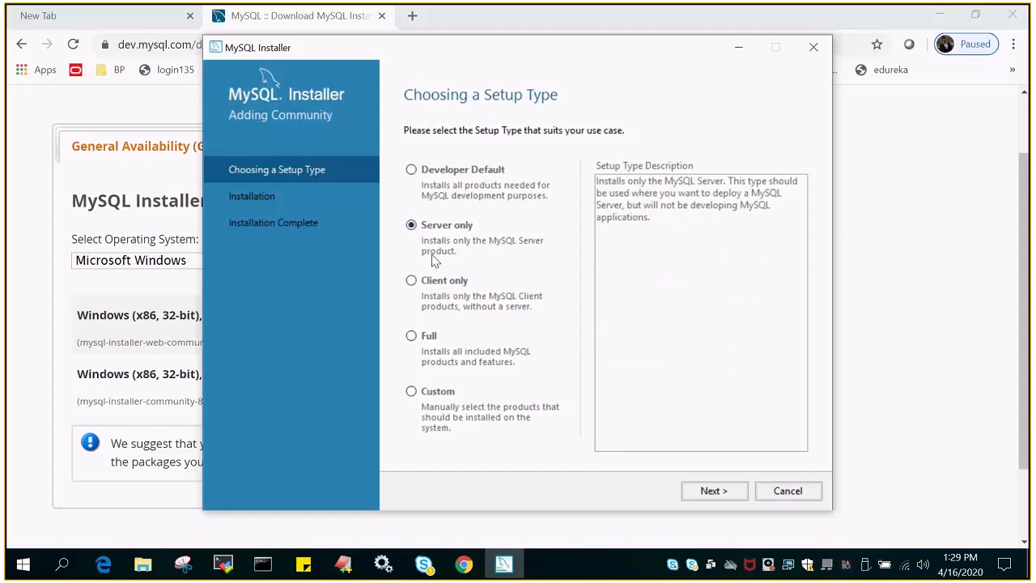
click(412, 281)
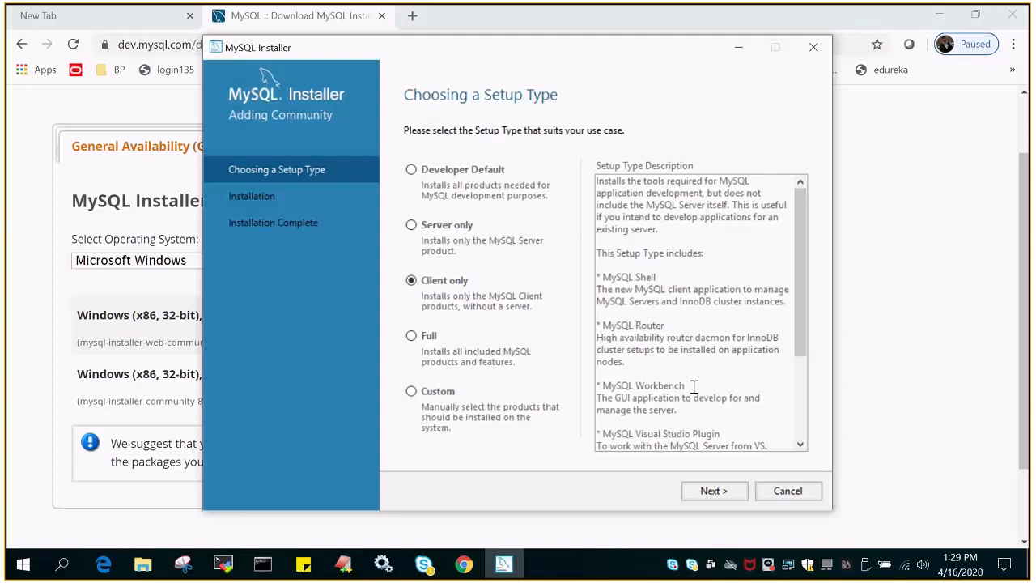
scroll(646, 298, down, 1)
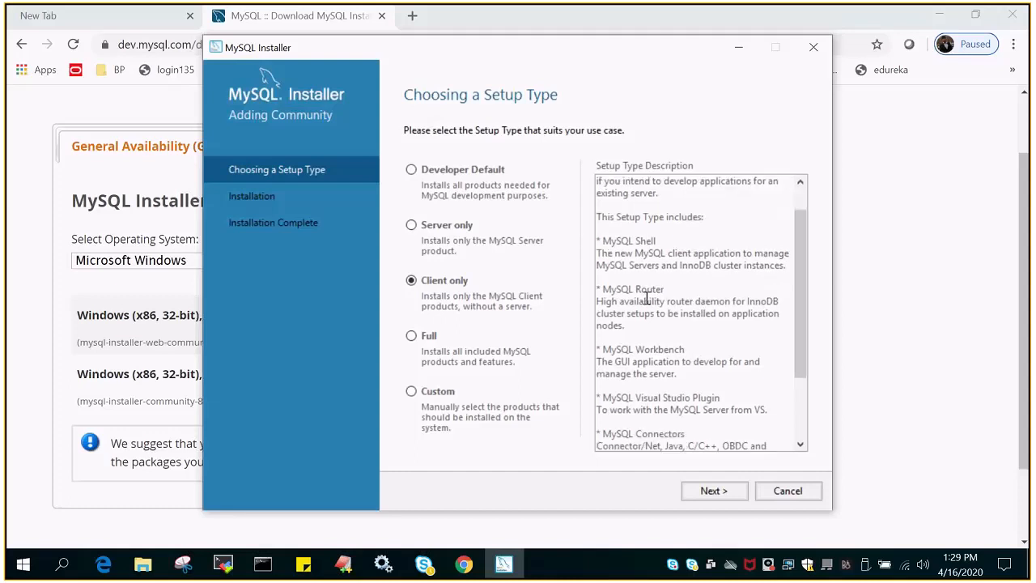
click(413, 339)
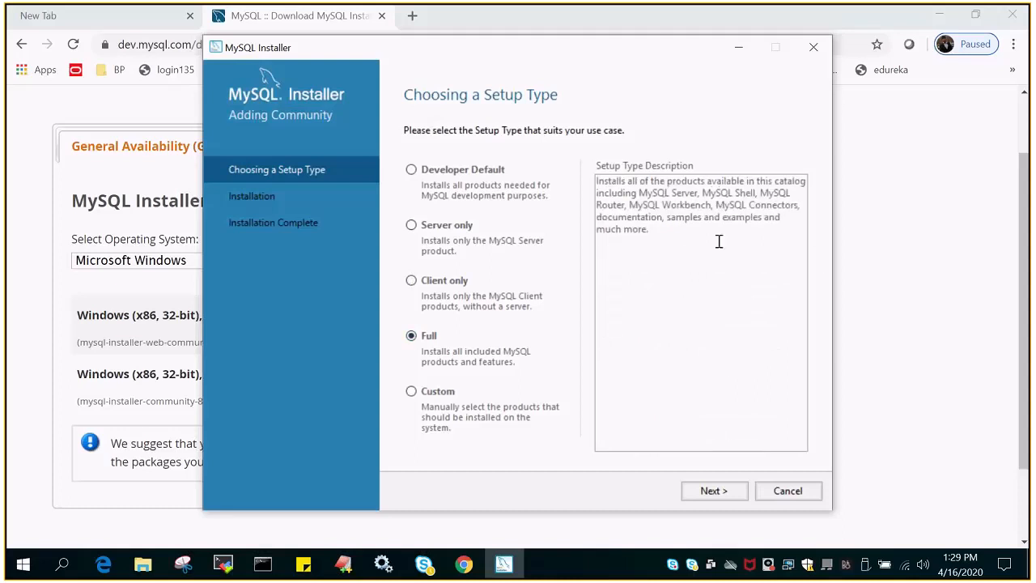
click(411, 226)
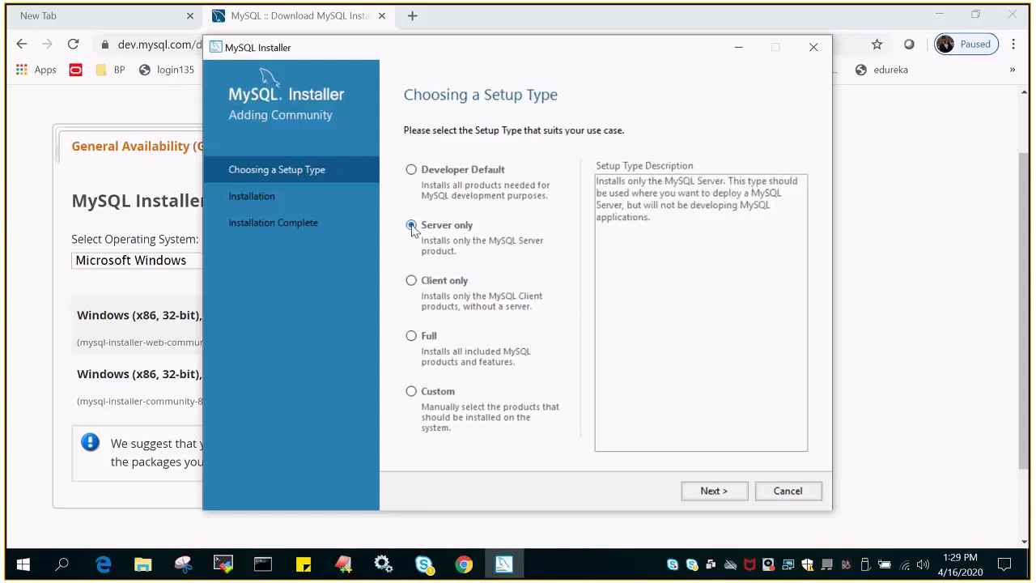
click(715, 490)
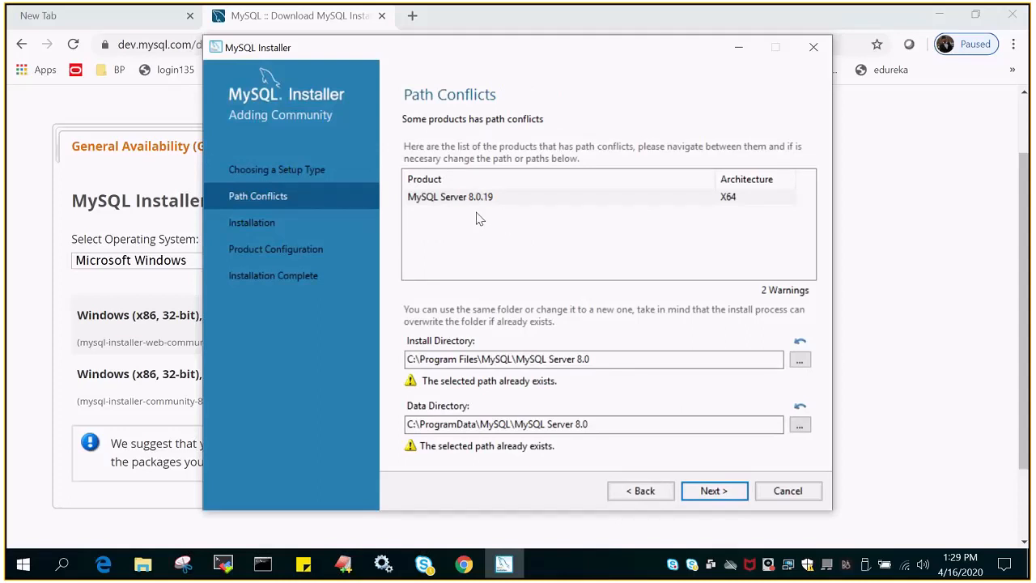
- Keep the default install and data directories and continue despite the path conflict warnings
click(594, 358)
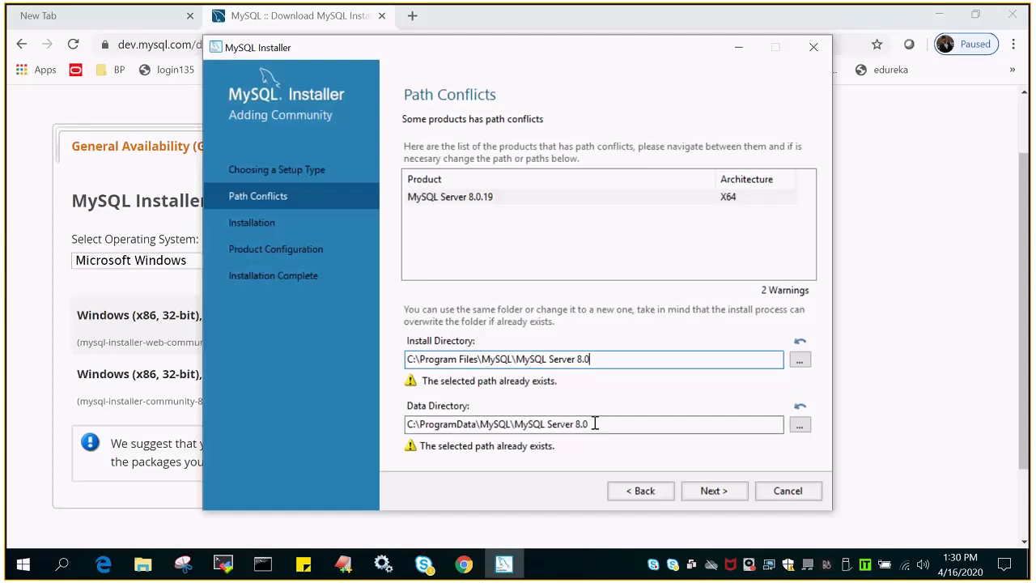
click(594, 423)
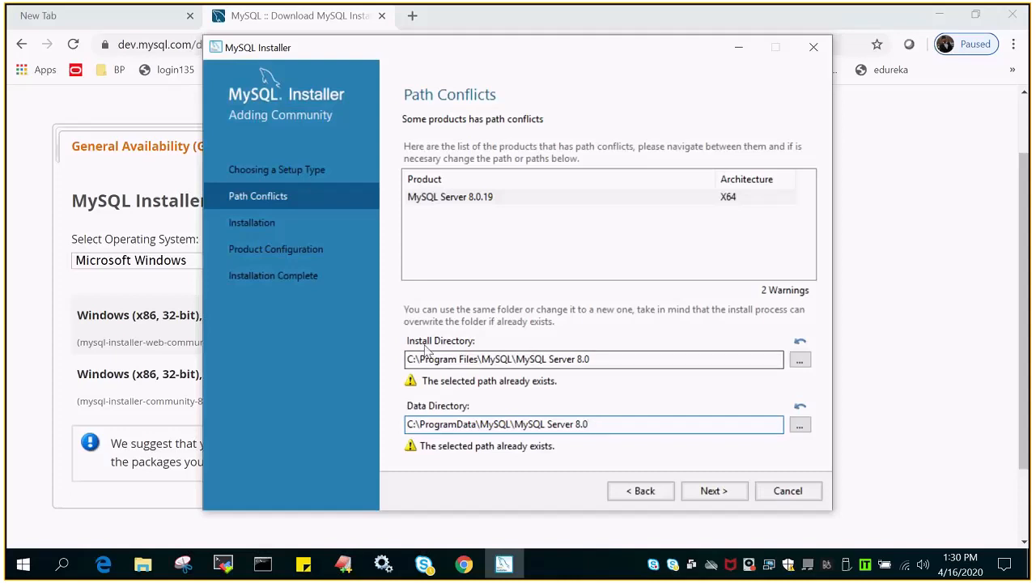
click(601, 359)
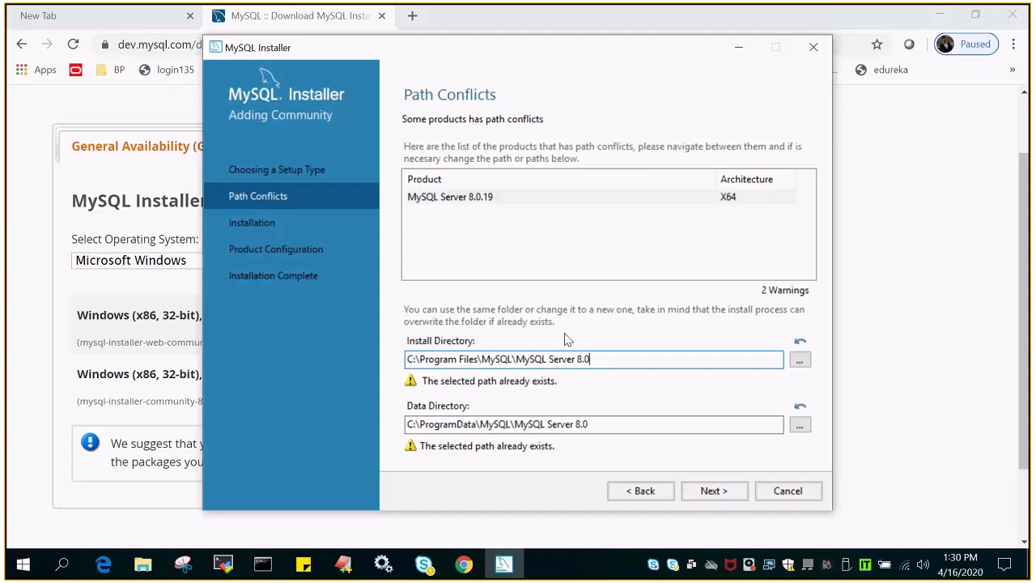
click(723, 492)
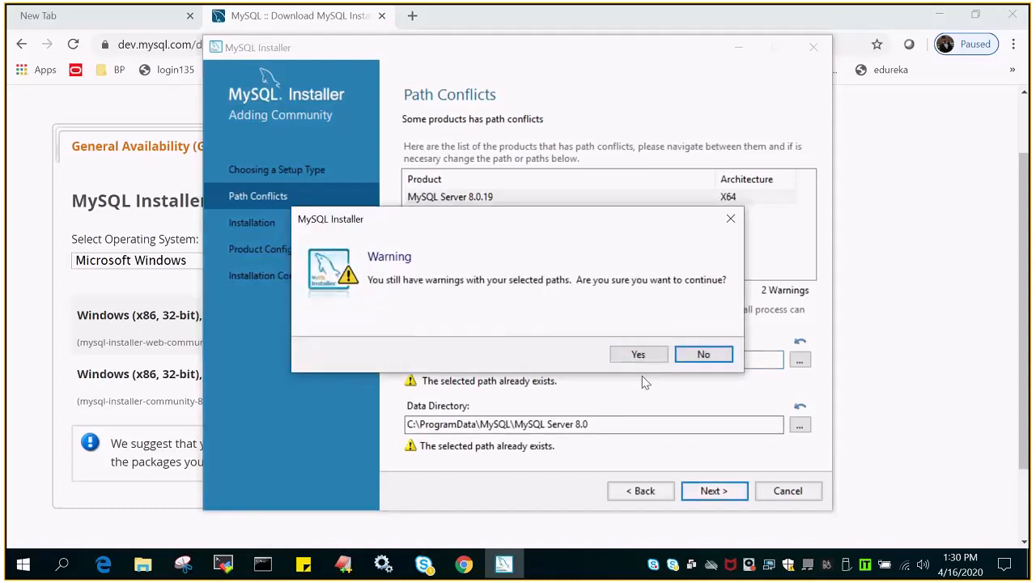
drag(590, 220, 580, 135)
- Confirm the path warning, execute the MySQL Server 8.0.19 install, and show its log
click(628, 267)
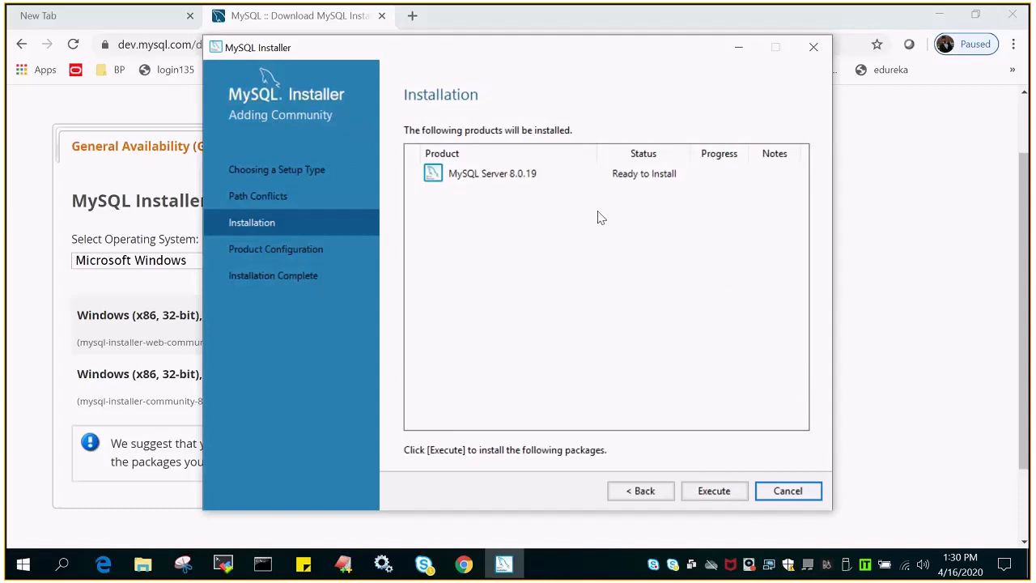
click(490, 176)
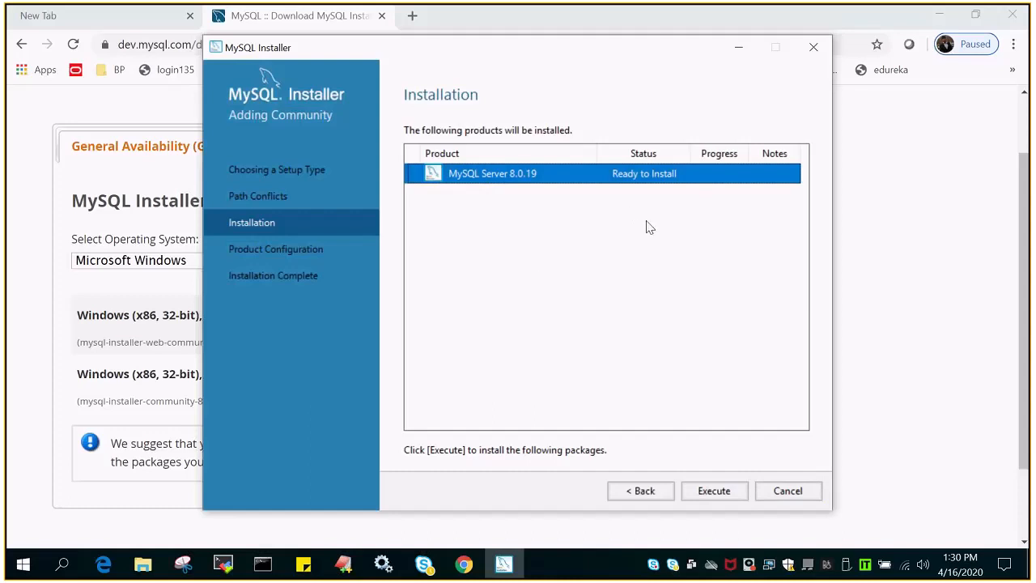
click(717, 490)
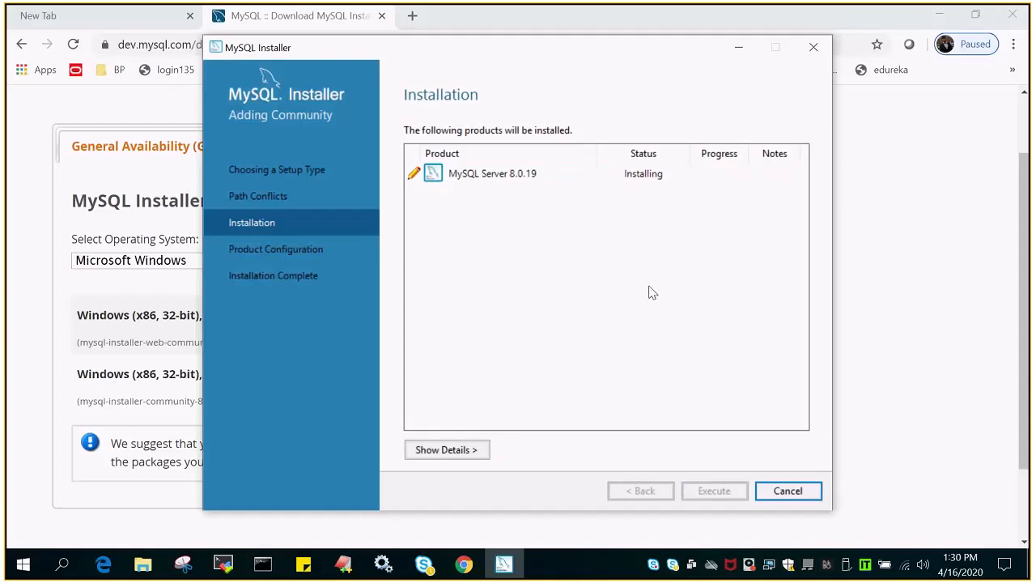
click(415, 455)
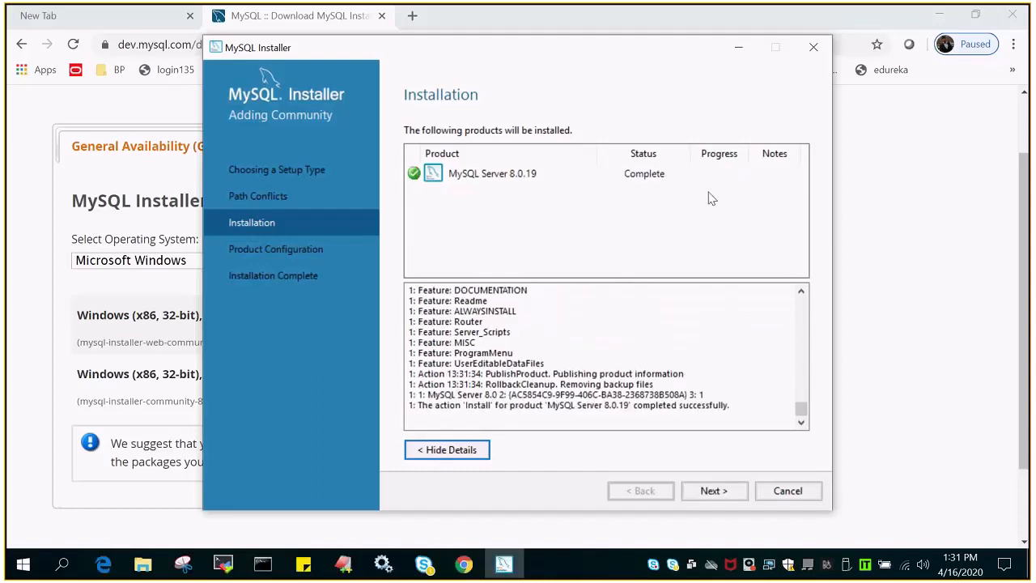
- Move past the completed install into Product Configuration, reaching the High Availability page
click(720, 496)
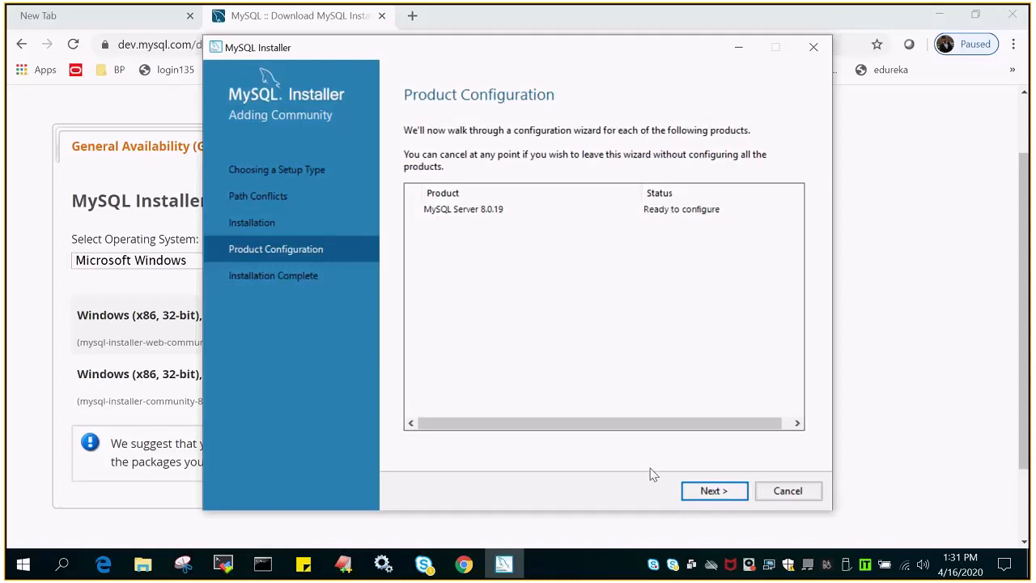
click(723, 494)
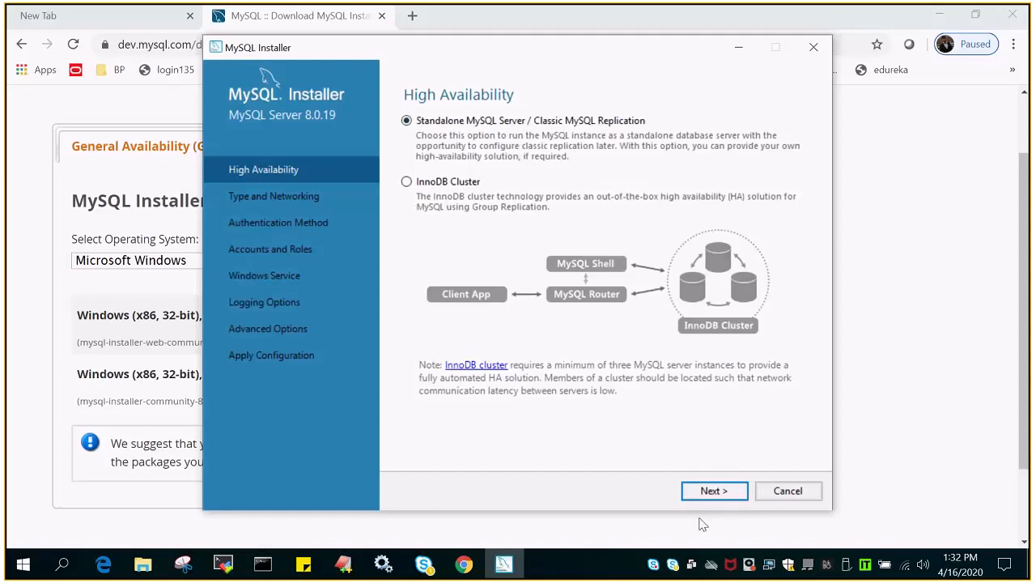
- Accept the standalone server option and expand the Config Type list on Type and Networking
click(717, 491)
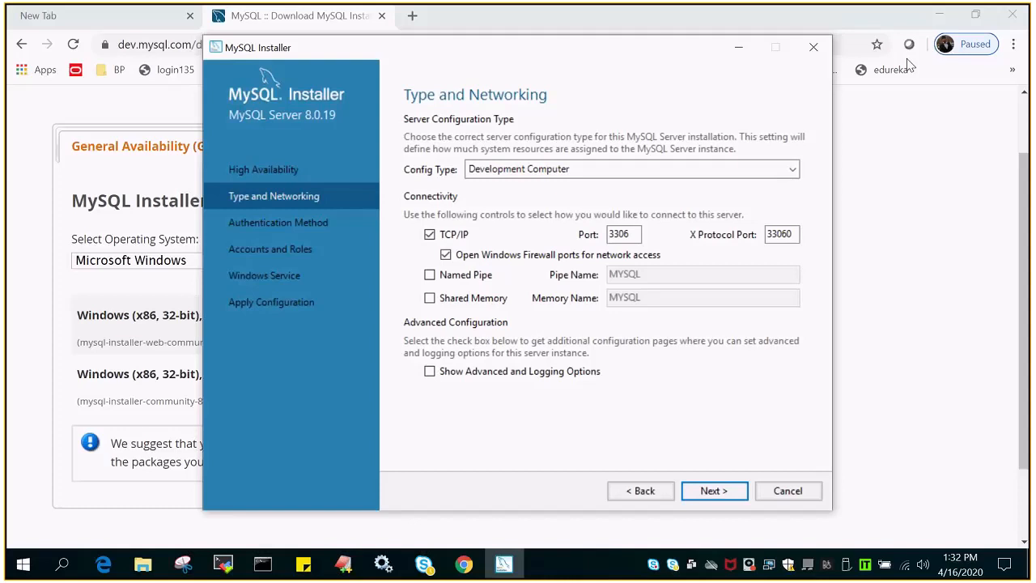
click(788, 168)
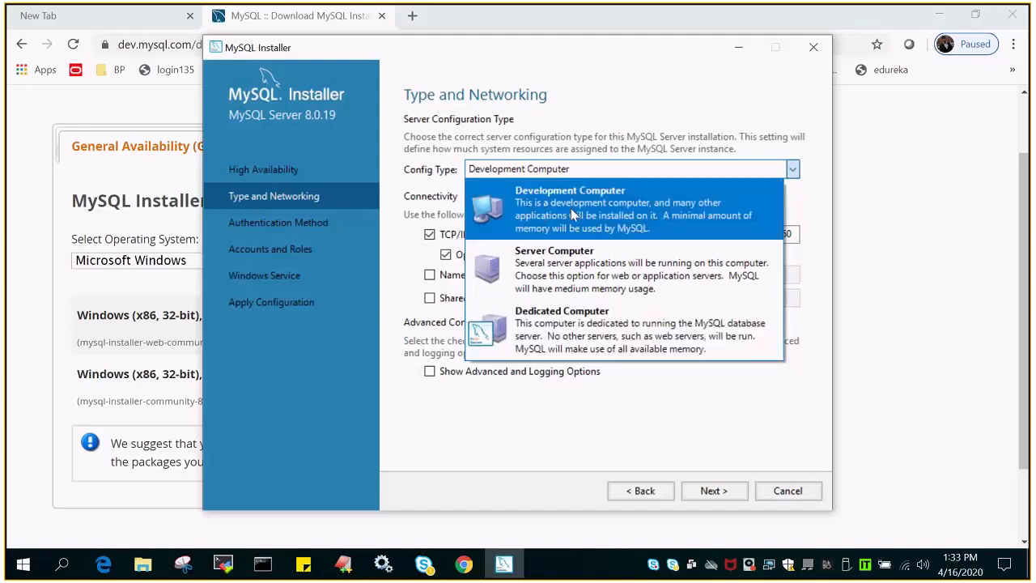
- Choose Server Computer, enable advanced and logging options, and keep strong password encryption
click(534, 281)
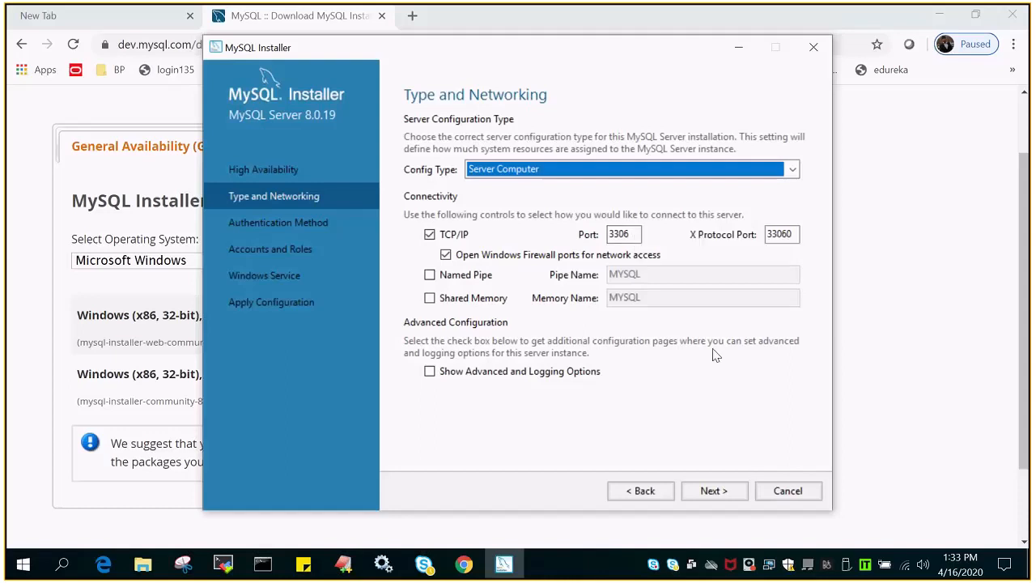
click(430, 371)
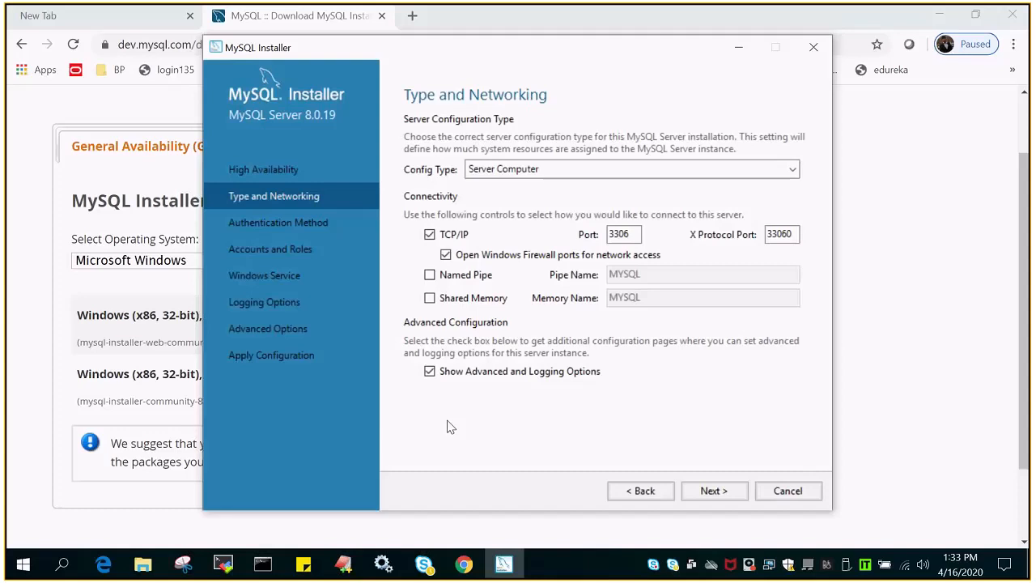
click(719, 496)
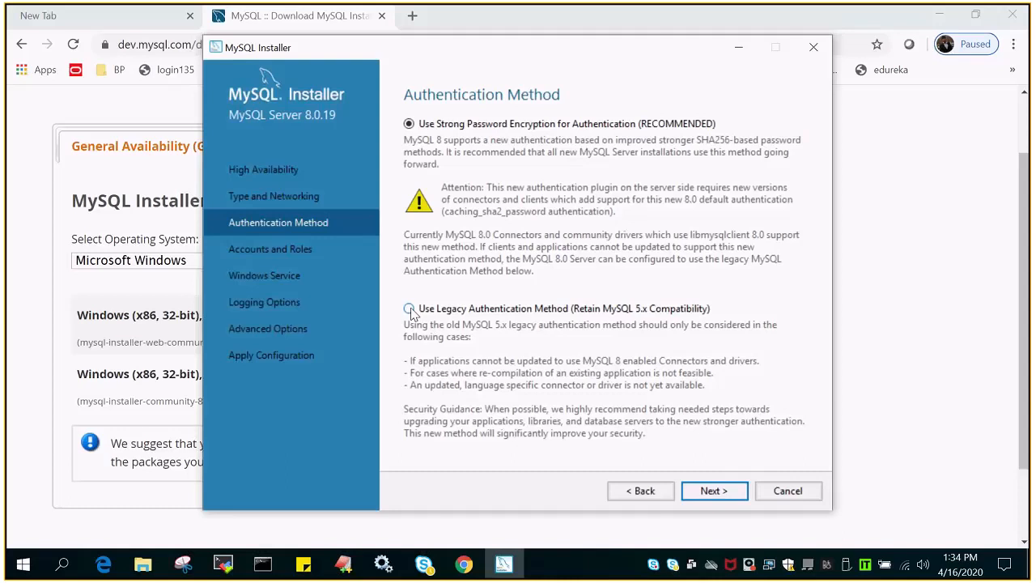
click(713, 491)
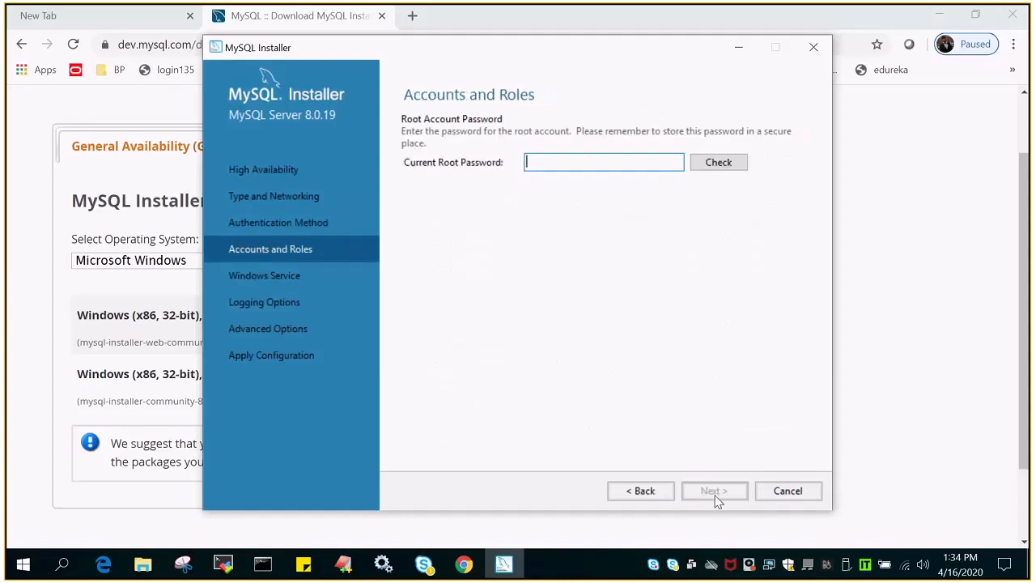
- Enter and verify the current root password, then continue to the Windows Service settings
click(559, 167)
click(704, 161)
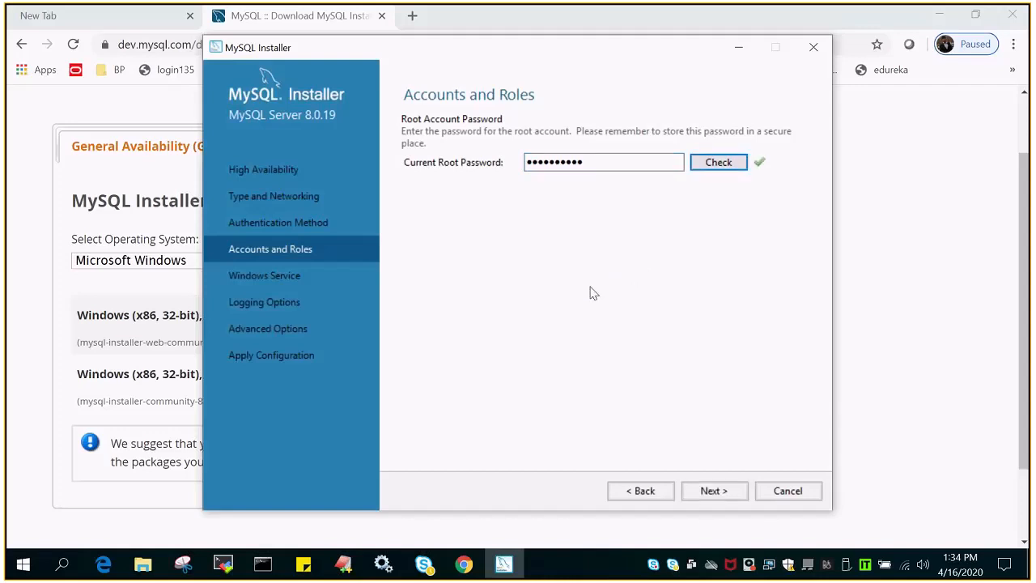
click(714, 495)
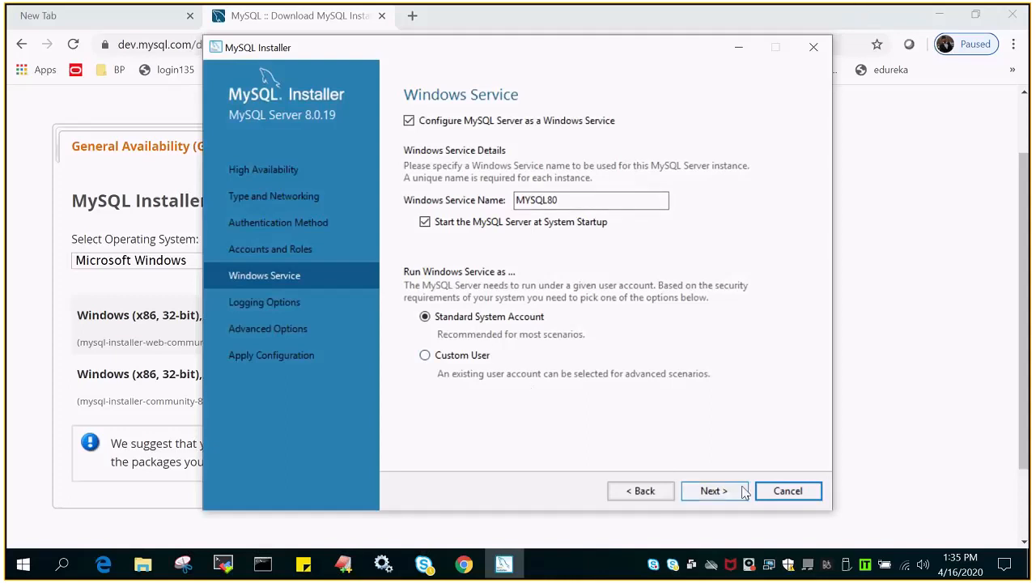
- Accept the default MYSQL80 service, error-log-only logging and Server ID 1 advanced options
click(715, 490)
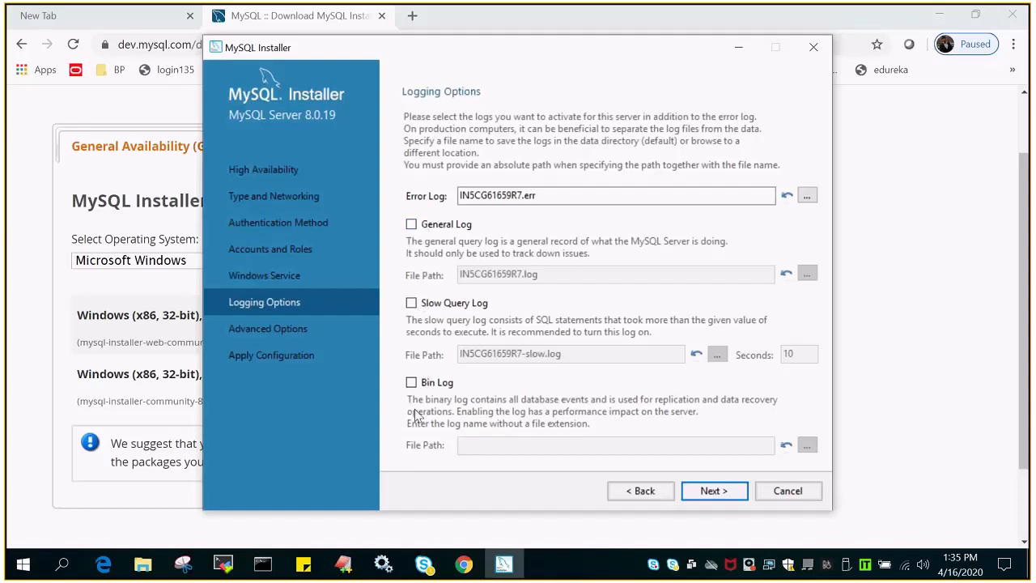
click(716, 493)
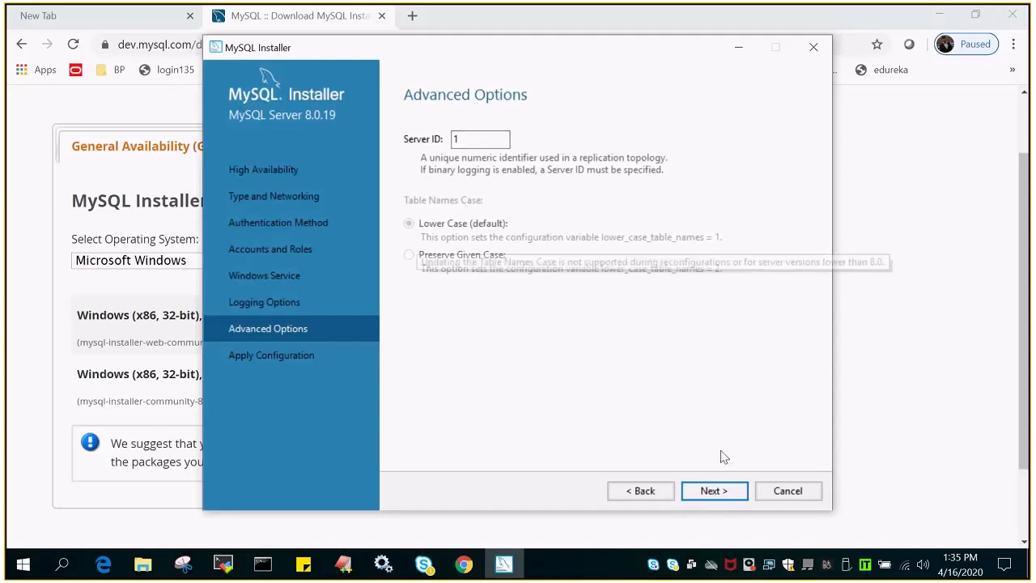
click(715, 491)
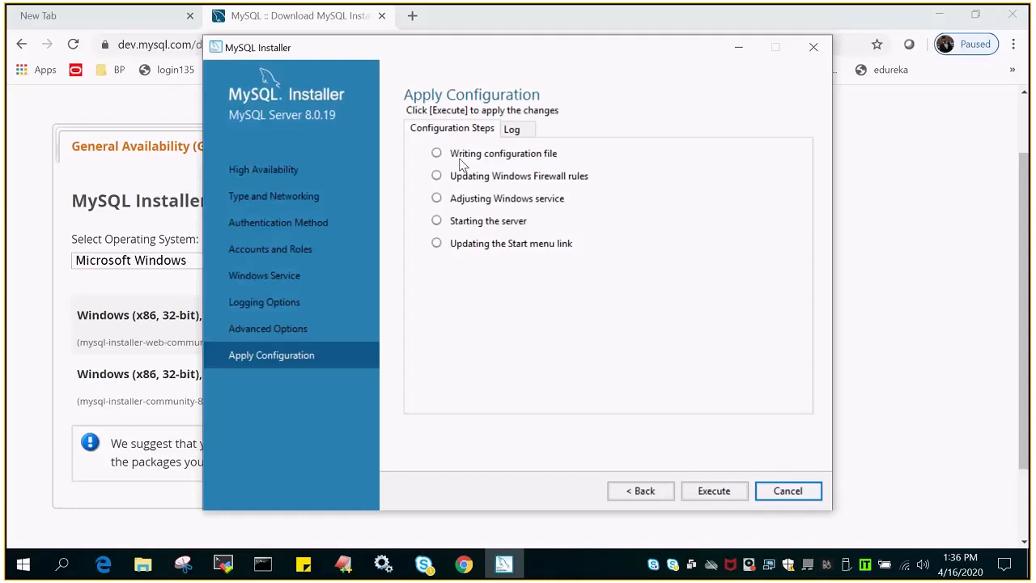
- Execute the MySQL Server 8.0.19 configuration, including starting the server, and finish once all steps succeed
click(721, 492)
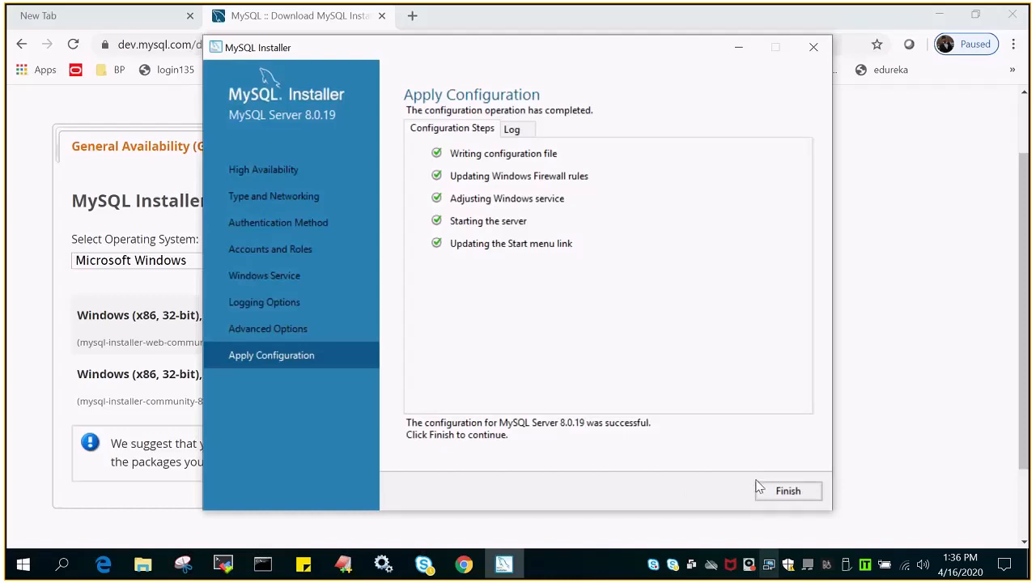
click(801, 492)
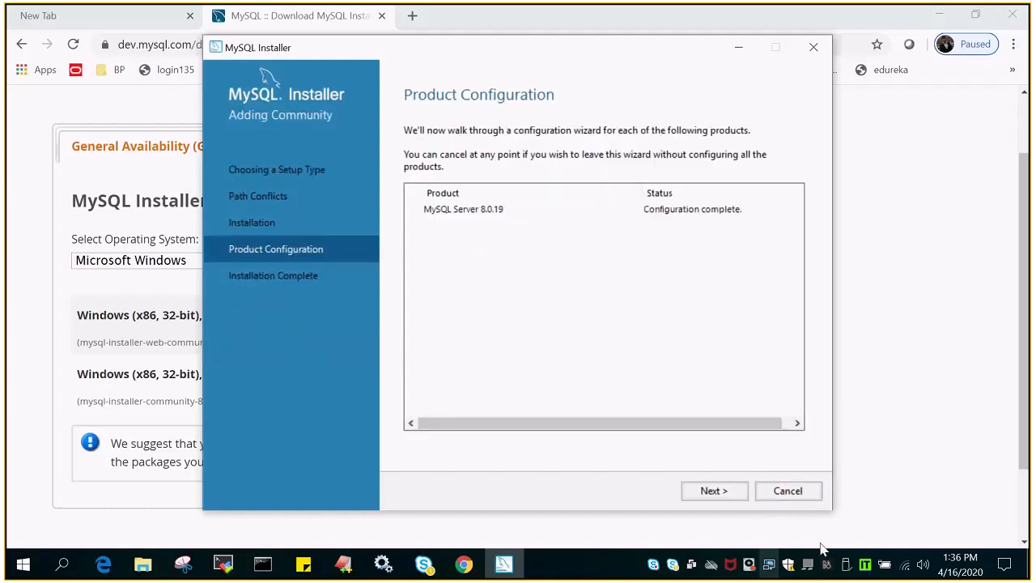
- Move past Product Configuration to Installation Complete and close MySQL Installer
click(713, 492)
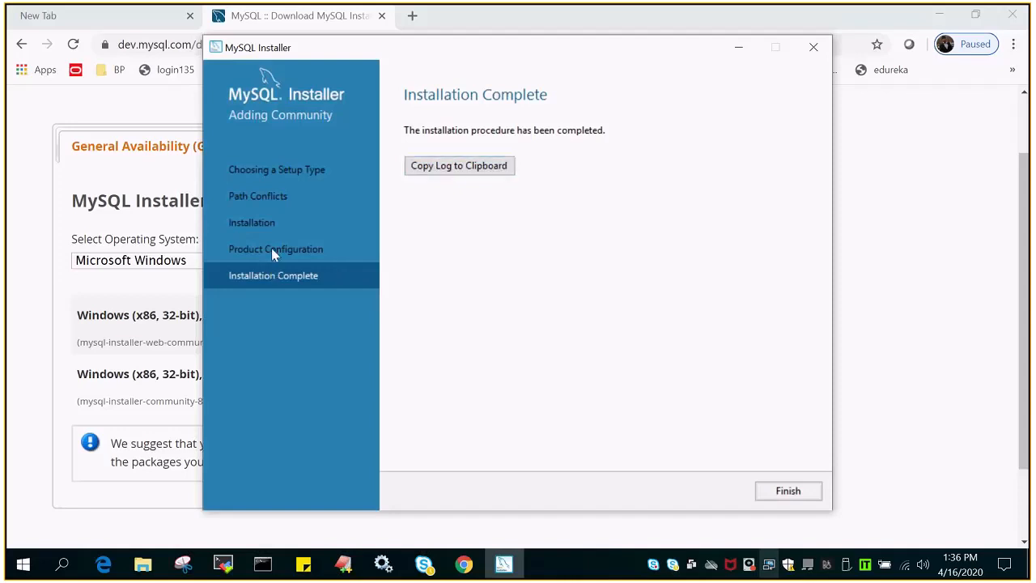
click(788, 490)
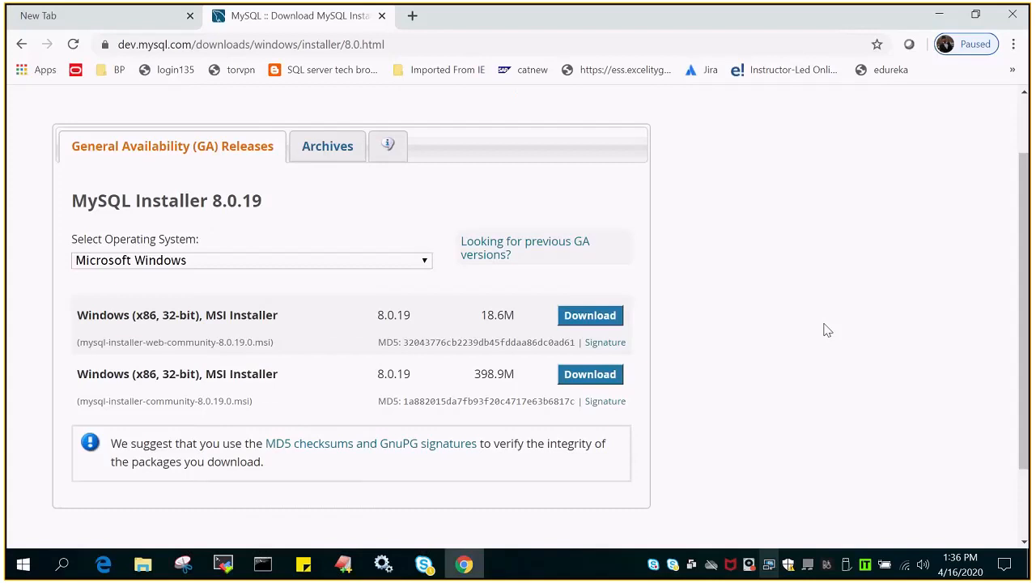
- Switch to Windows Services and browse the McAfee service descriptions
key(alt+Tab)
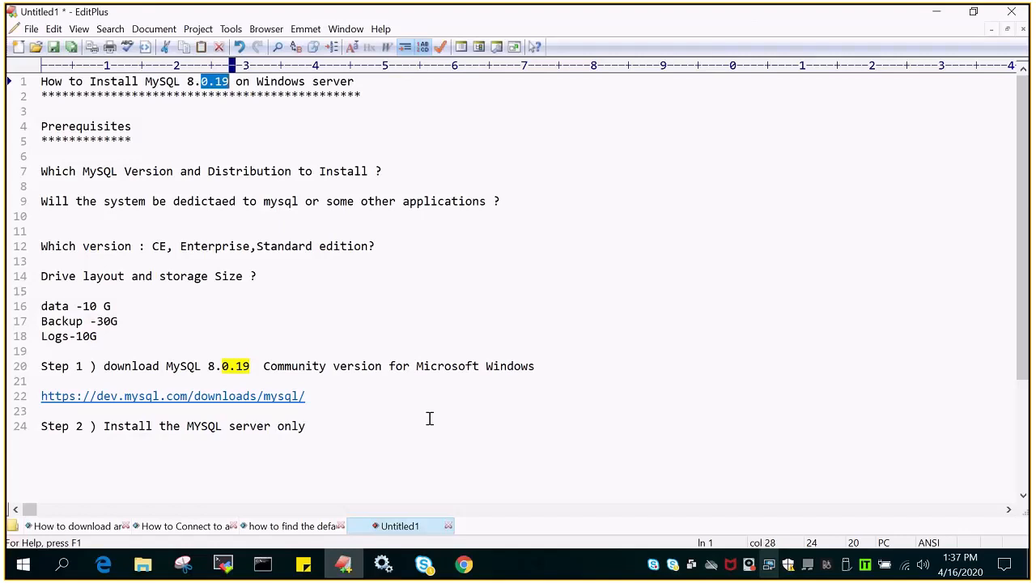
click(385, 571)
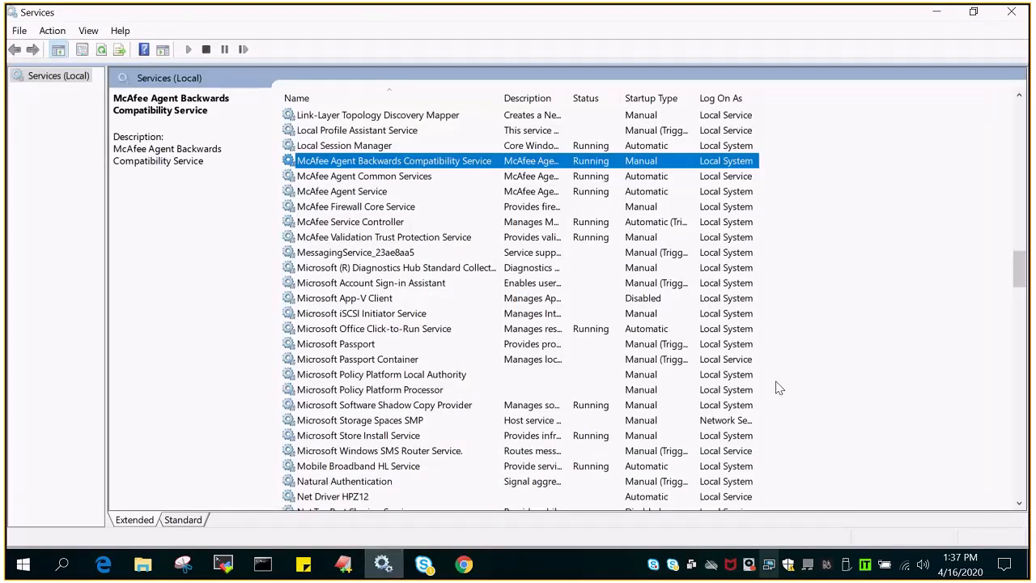
click(335, 221)
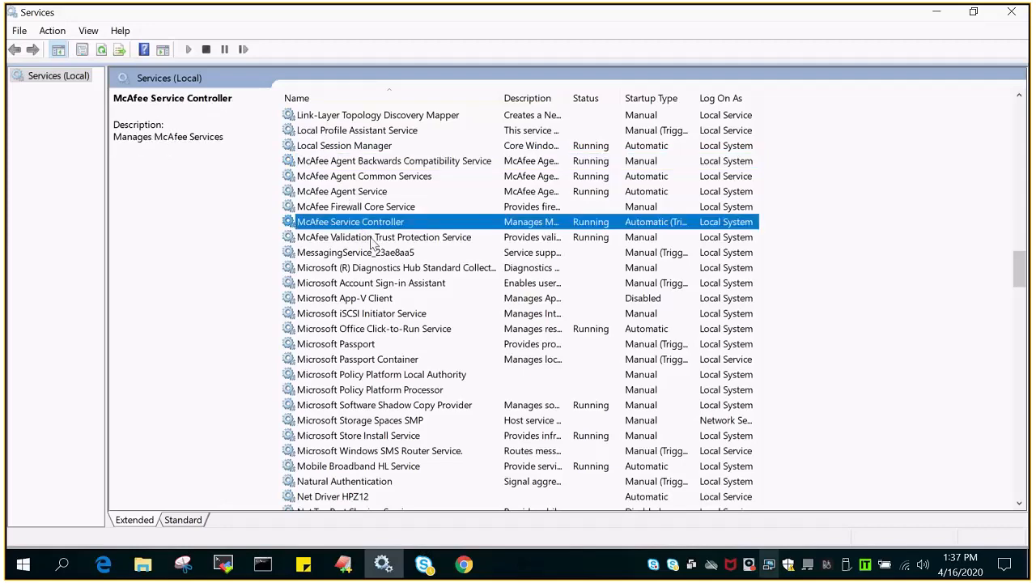
click(371, 238)
scroll(740, 386, down, 2)
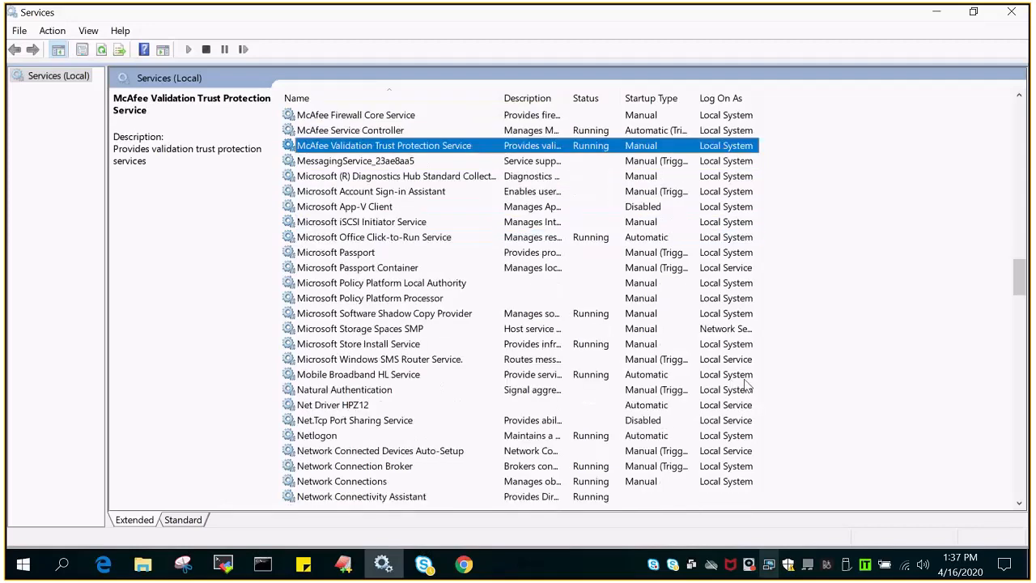
scroll(746, 386, down, 1)
scroll(745, 386, up, 5)
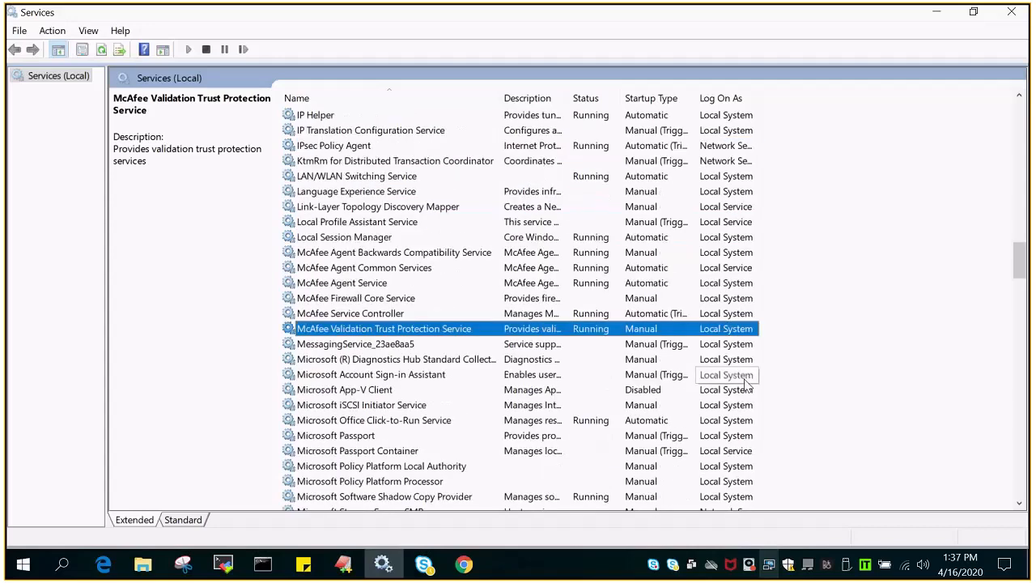
scroll(745, 386, up, 1)
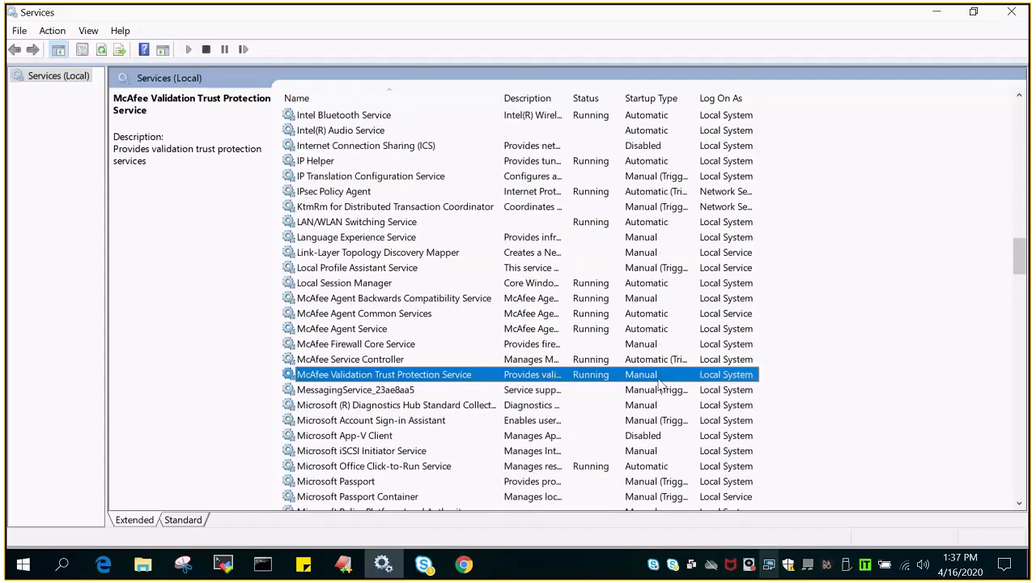
scroll(672, 390, down, 1)
scroll(671, 392, down, 3)
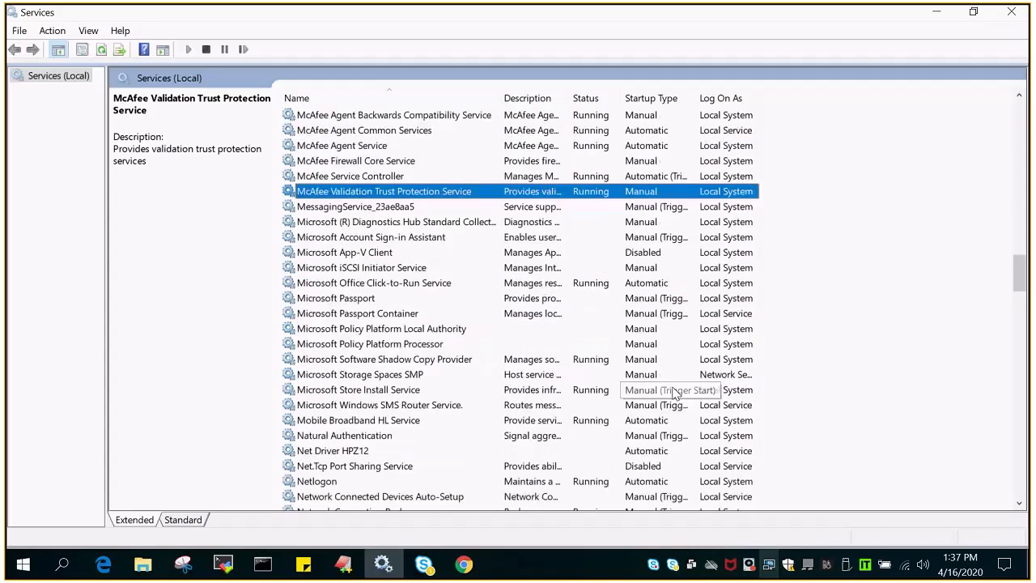
scroll(672, 392, up, 3)
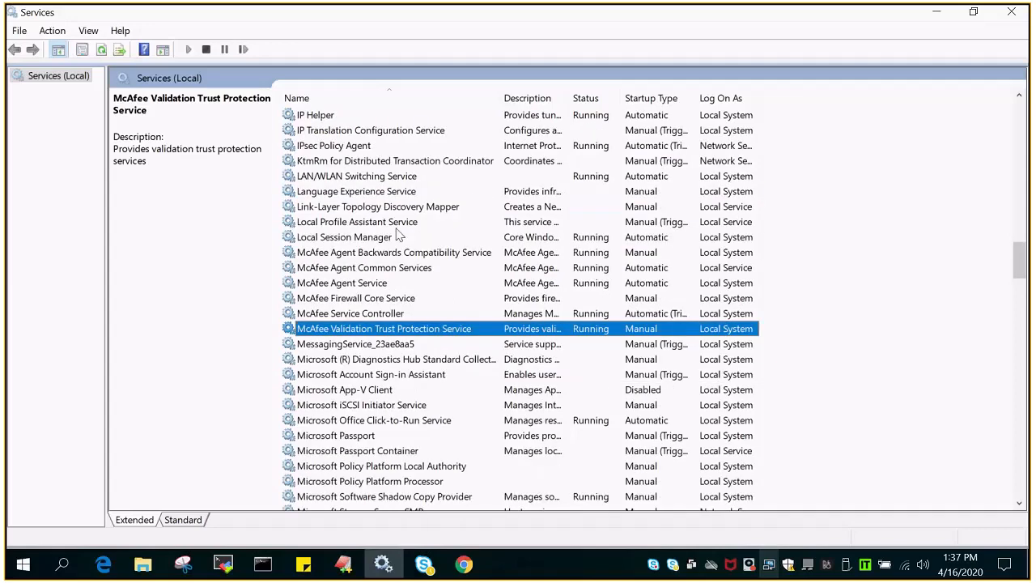
click(326, 251)
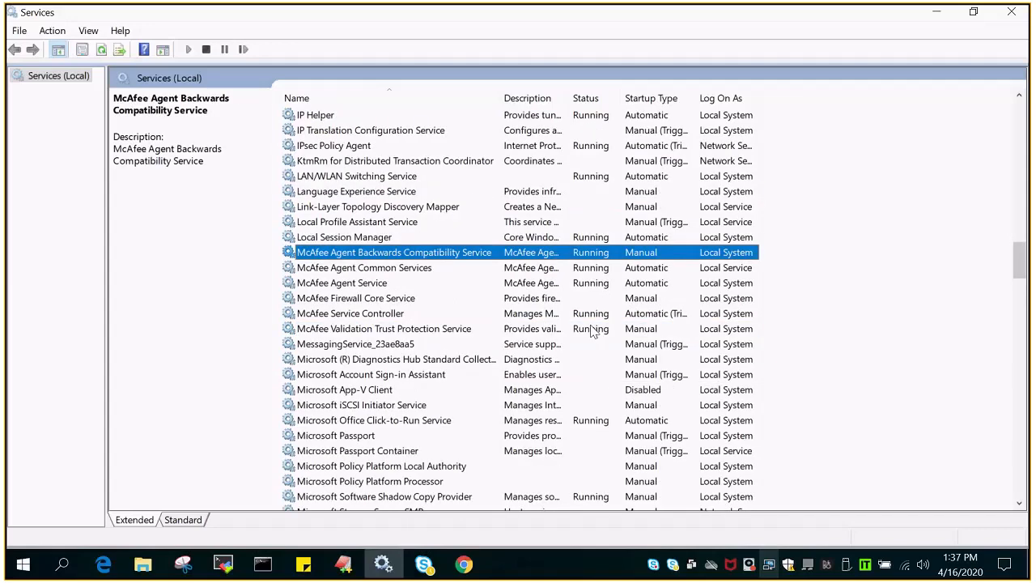
key(Down)
- Refresh the services list and locate the new MYSQL80 service
right_click(879, 139)
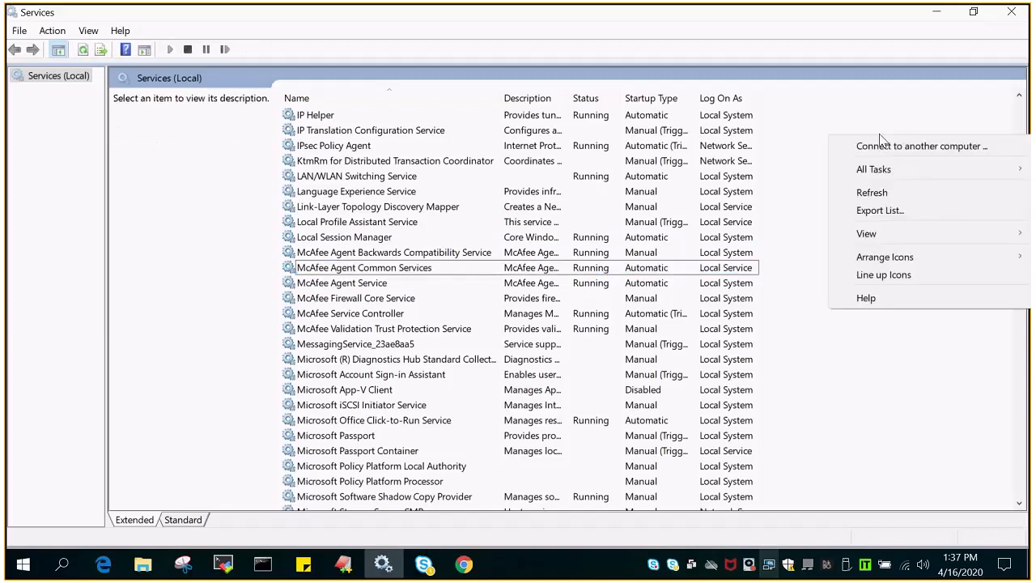
click(872, 193)
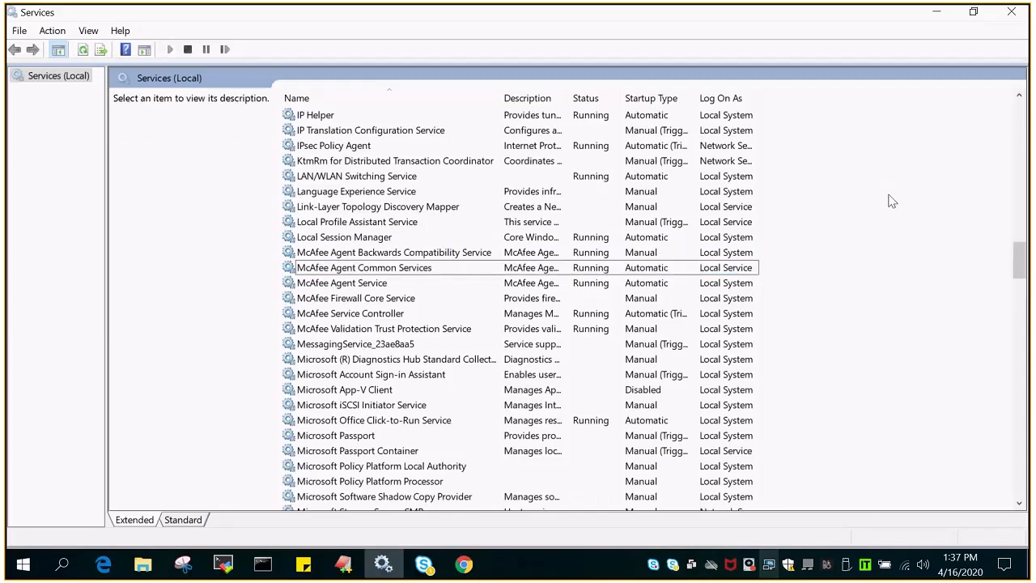
scroll(538, 395, down, 1)
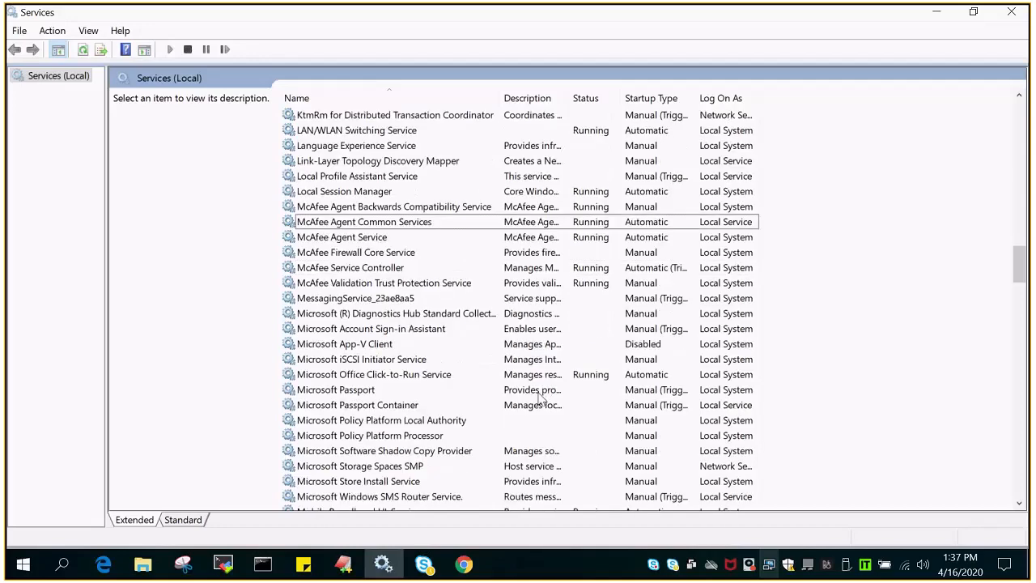
scroll(540, 395, down, 2)
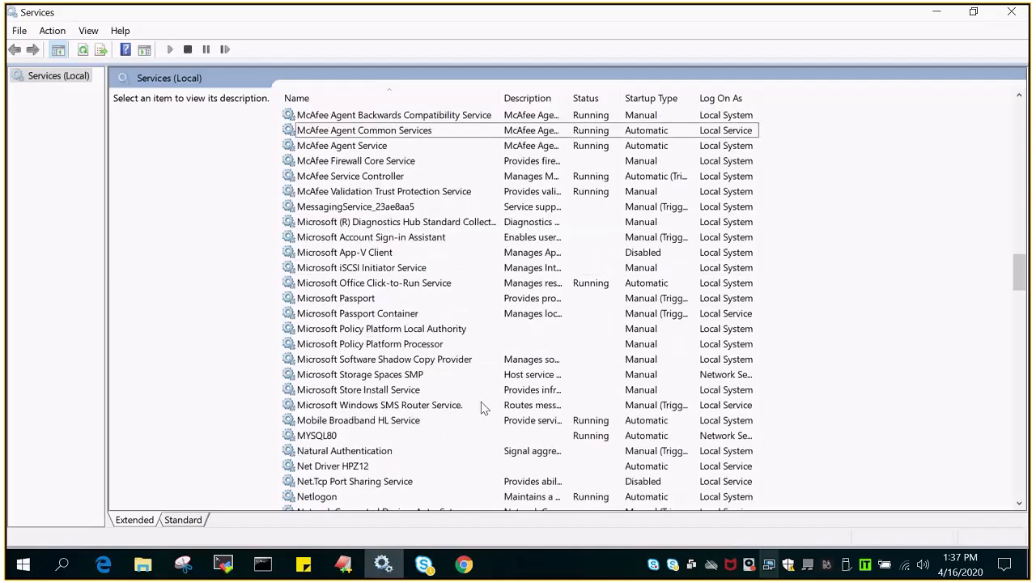
right_click(331, 434)
- Open MYSQL80's properties, select the MySQL Server 8.0 bin path, and exit the mysql client
click(361, 398)
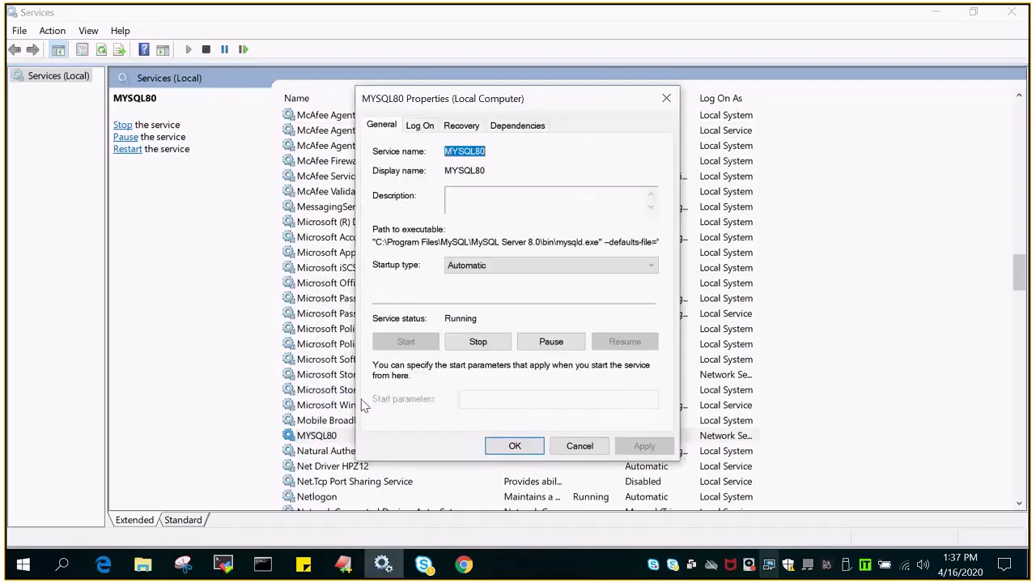
drag(375, 241, 558, 244)
key(ctrl+c)
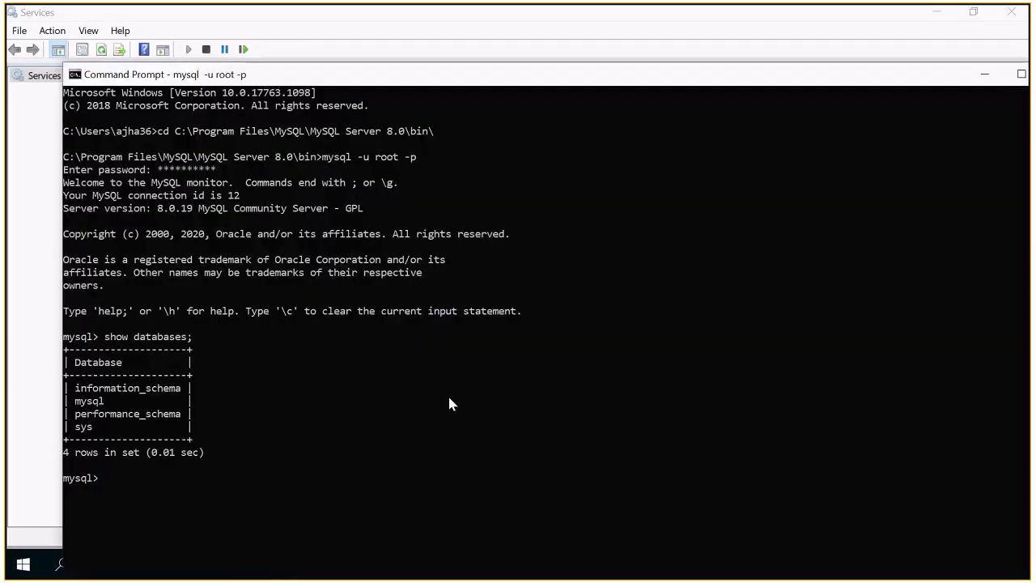
text(exit)
key(Return)
- Clear the console and close the Command Prompt window
text(cls)
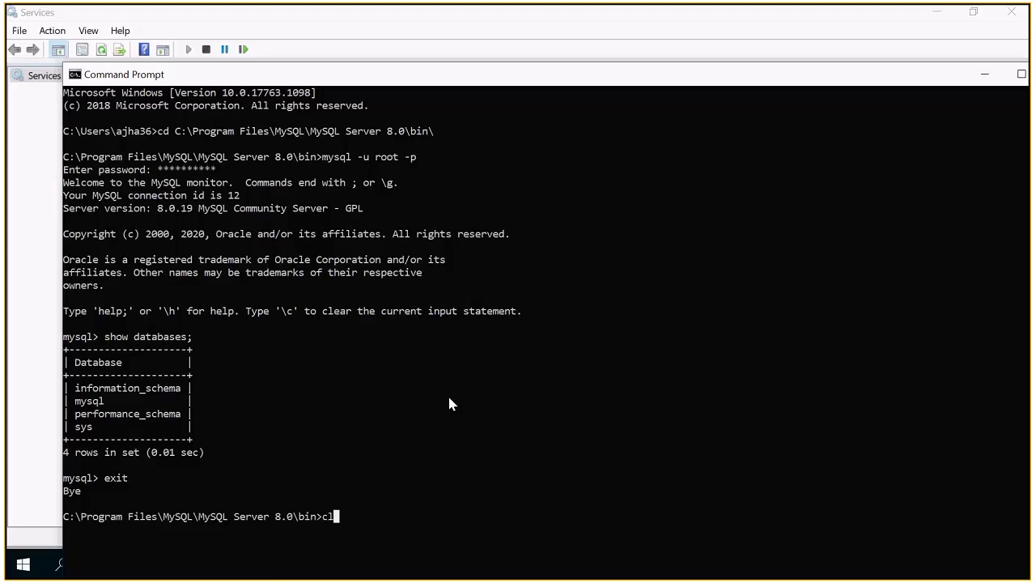
key(Return)
text(exit)
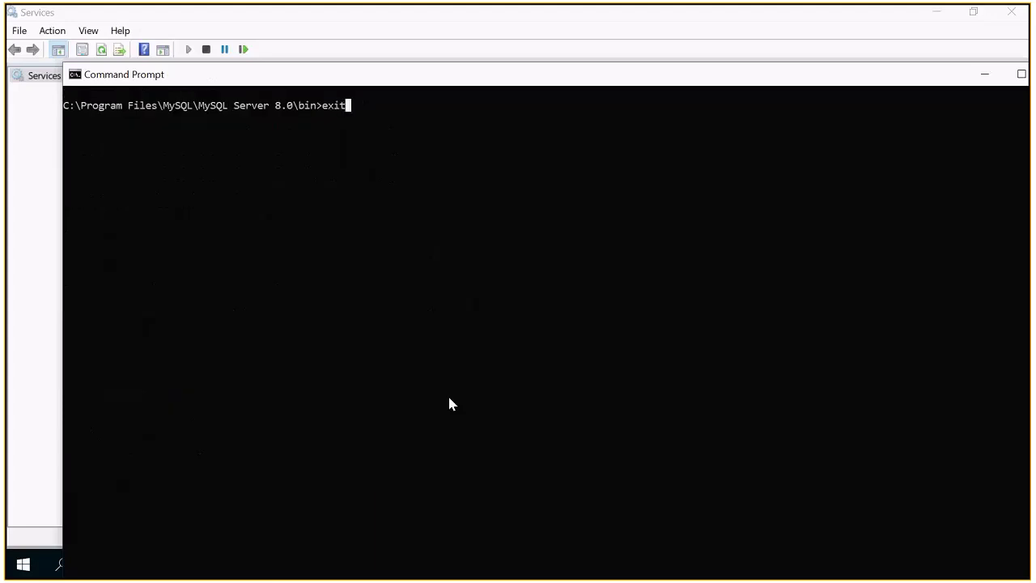
key(Return)
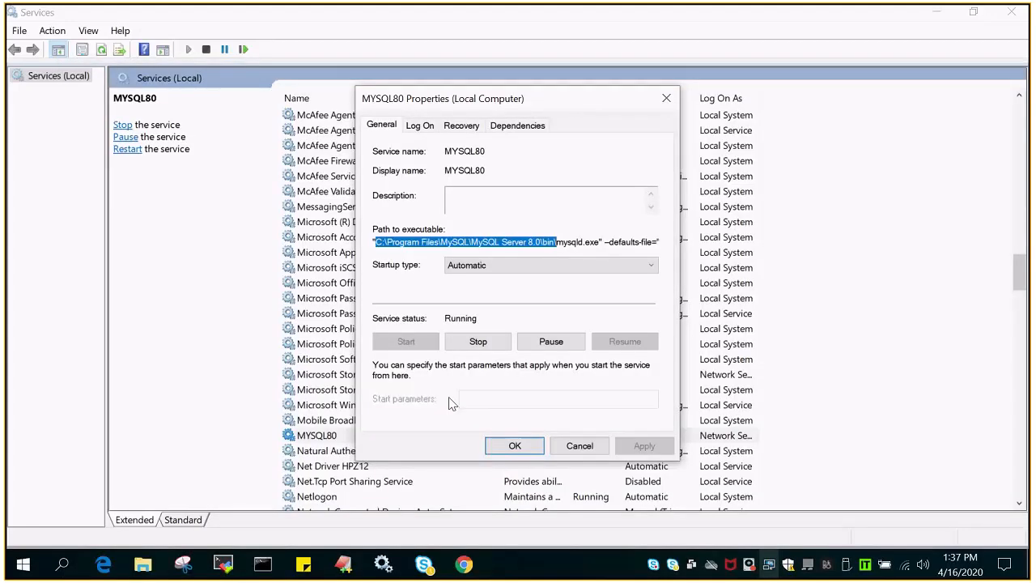
- Open a new Command Prompt and change to C:\Program Files\MySQL\MySQL Server 8.0\bin
click(262, 566)
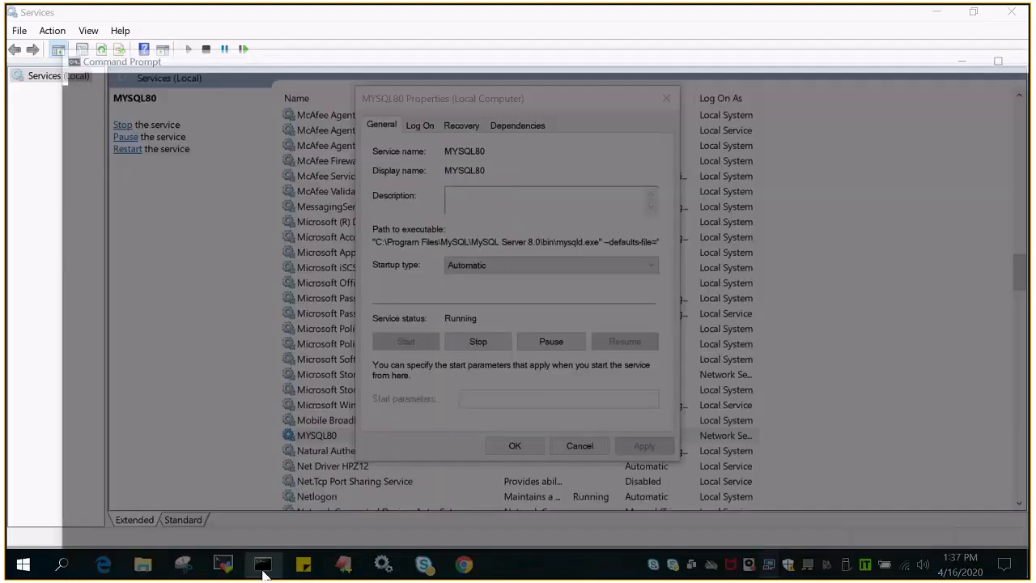
text(cd)
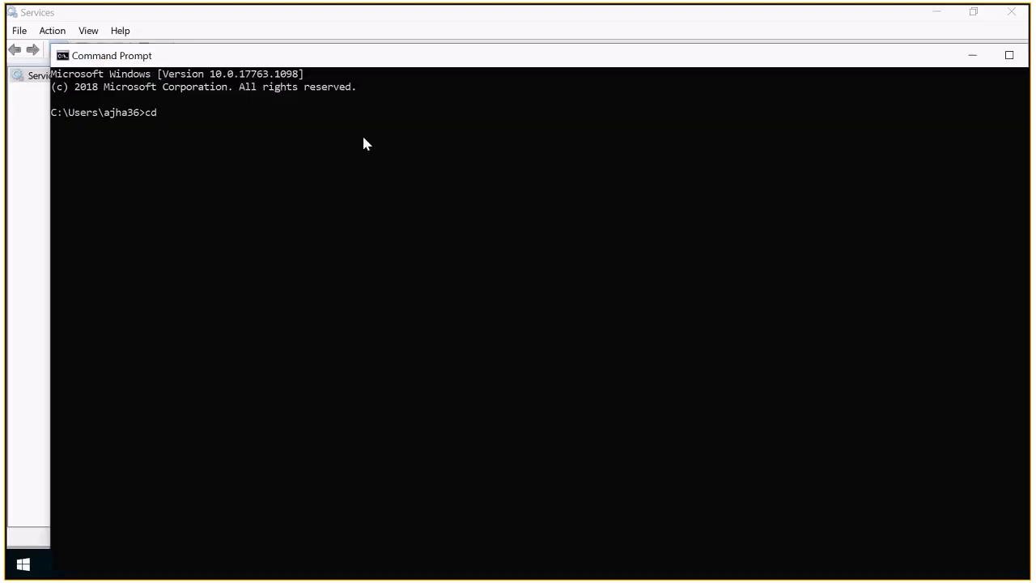
key(ctrl+v)
key(Return)
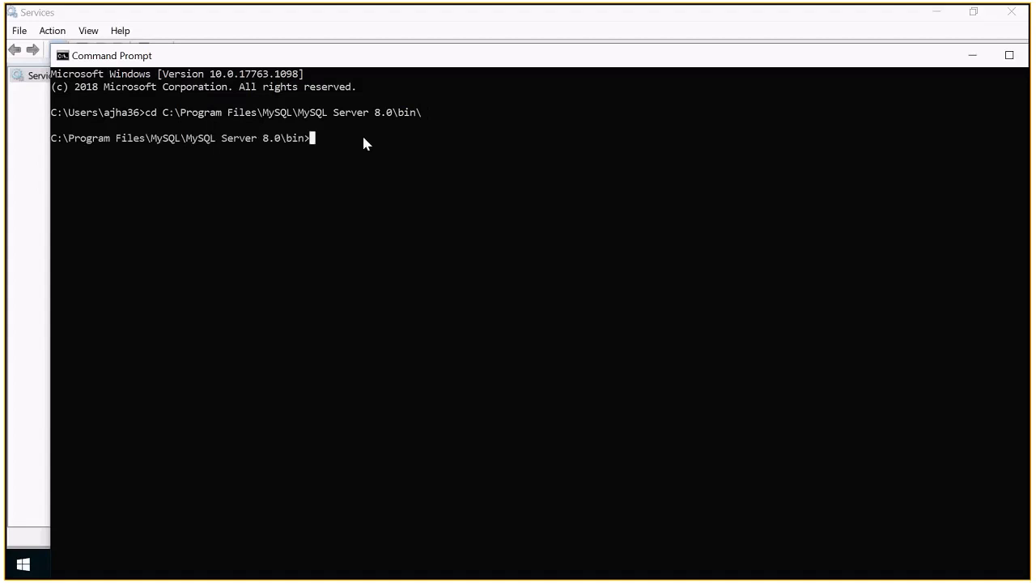
- Log in as root with mysql -u root -p, retrying once, and run show databases;
text(mysql -u root -p)
key(Return)
text(**)
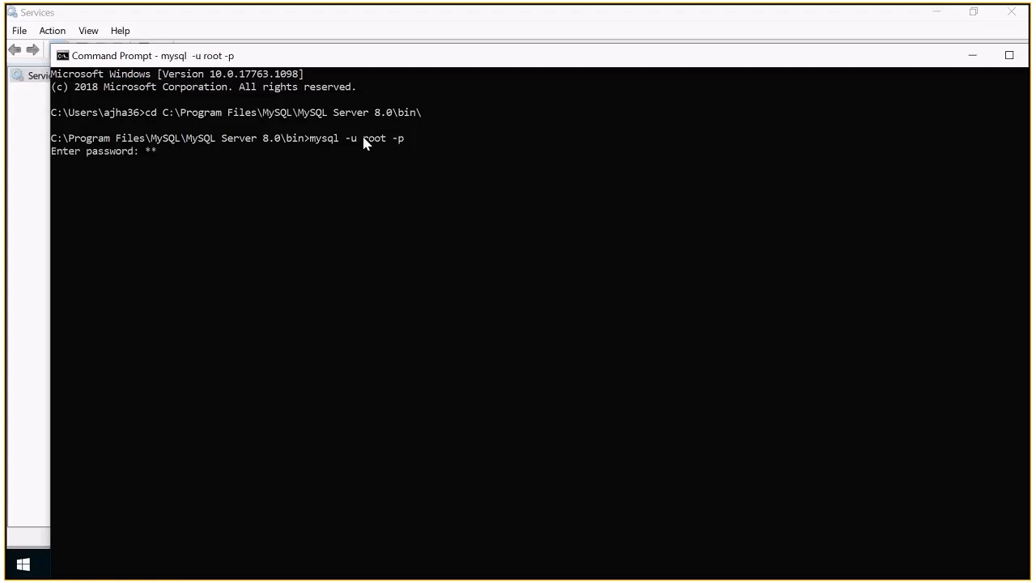
text(********)
key(Return)
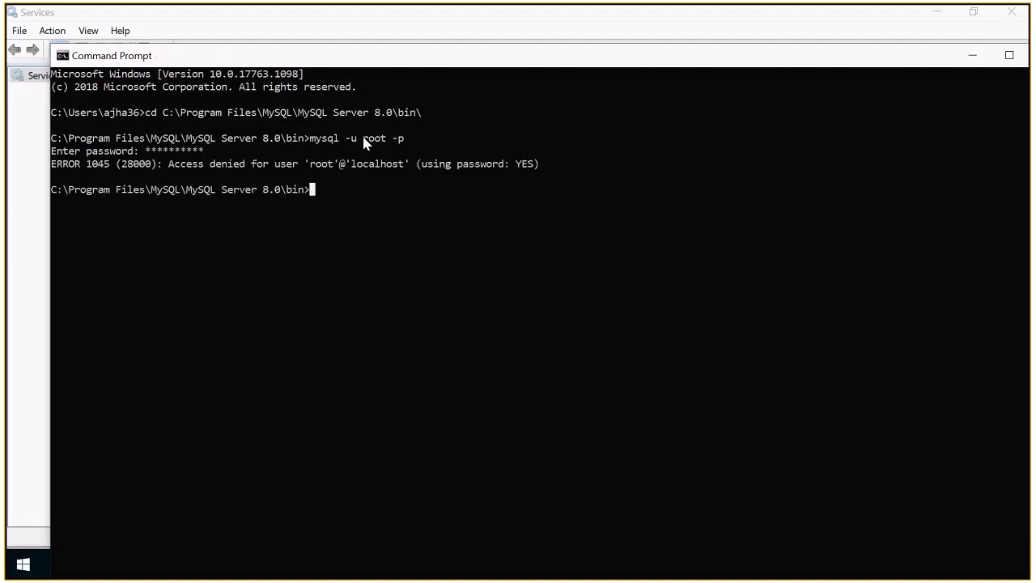
key(Up)
key(Return)
text(*)
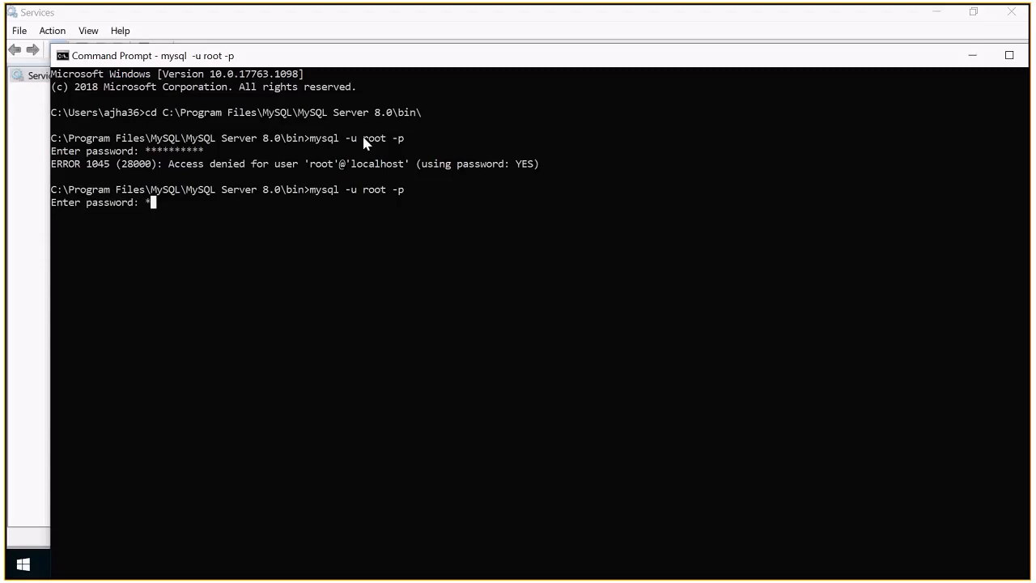
text(*********)
key(Return)
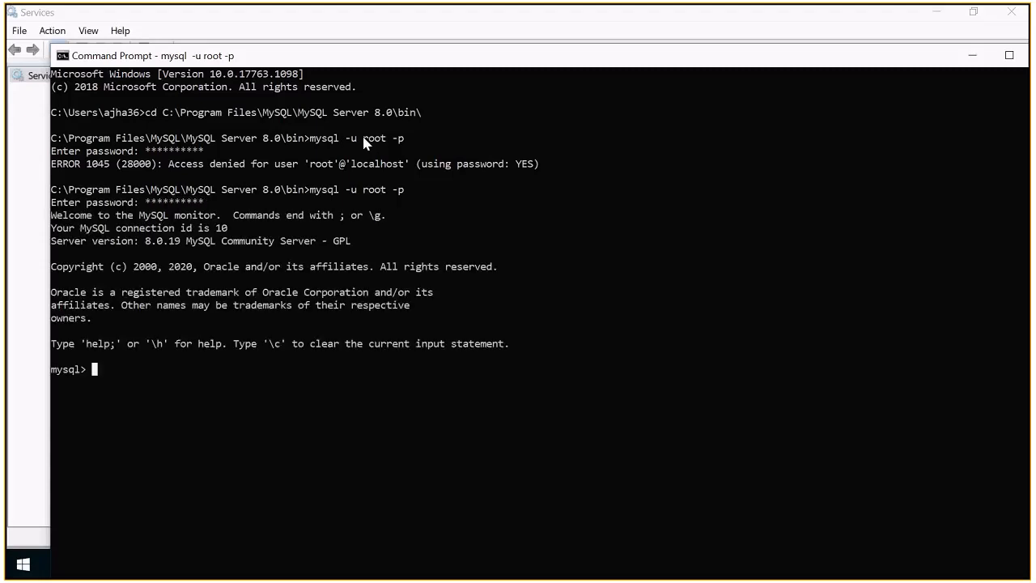
text(show databases;)
key(Return)
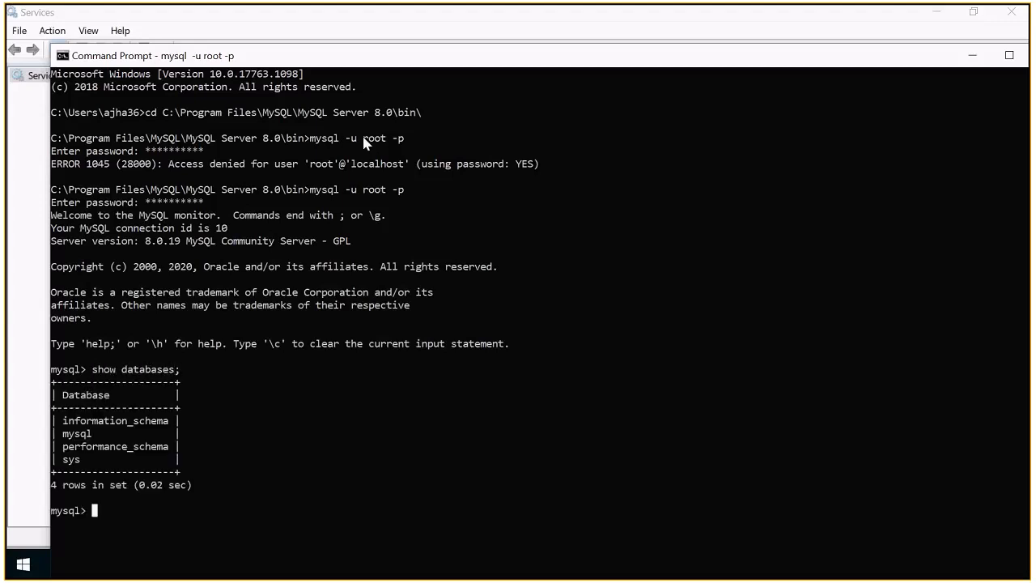